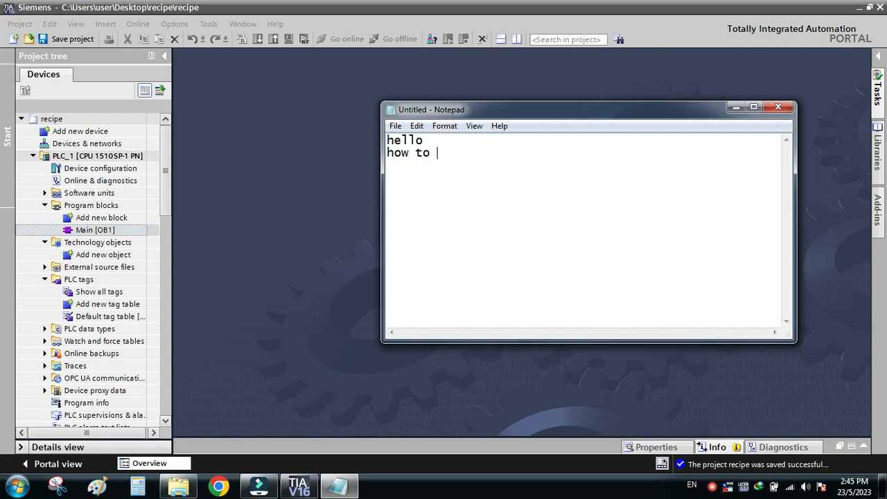
Write the note lines "how to make recipe?" and "first set a datablock in plc" in Notepad
text(recipe? )
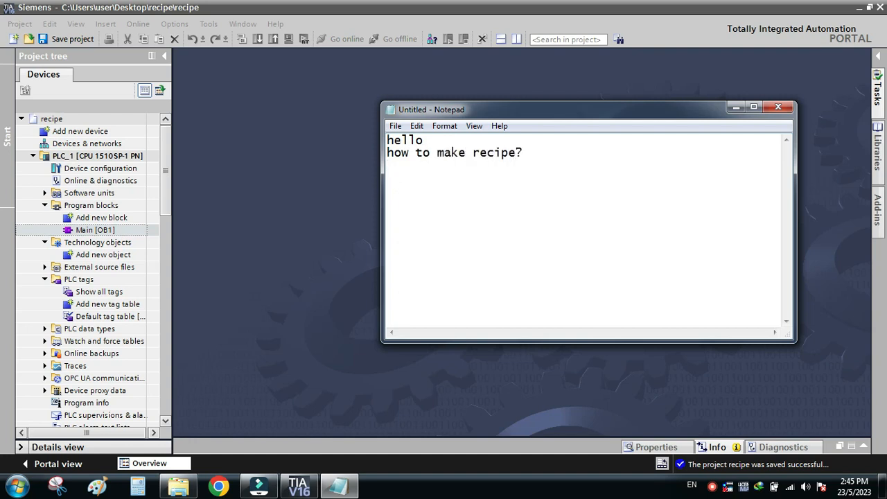
text(first set a databloc)
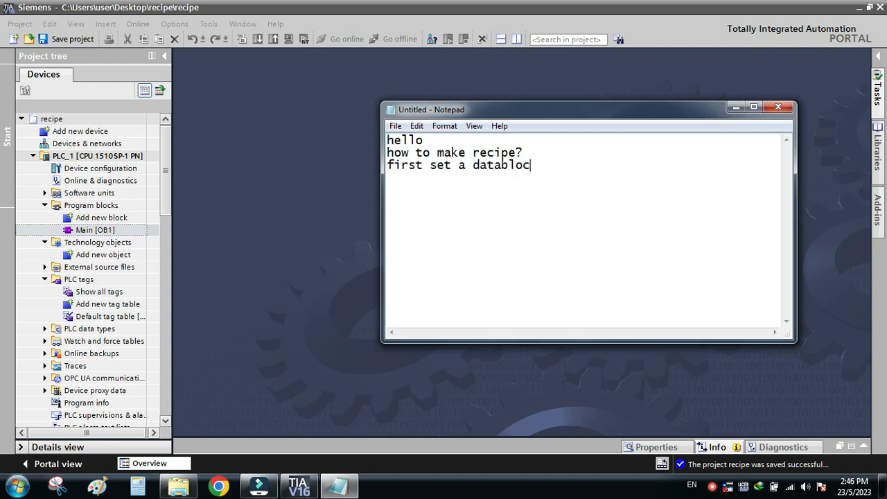
text(k in plc)
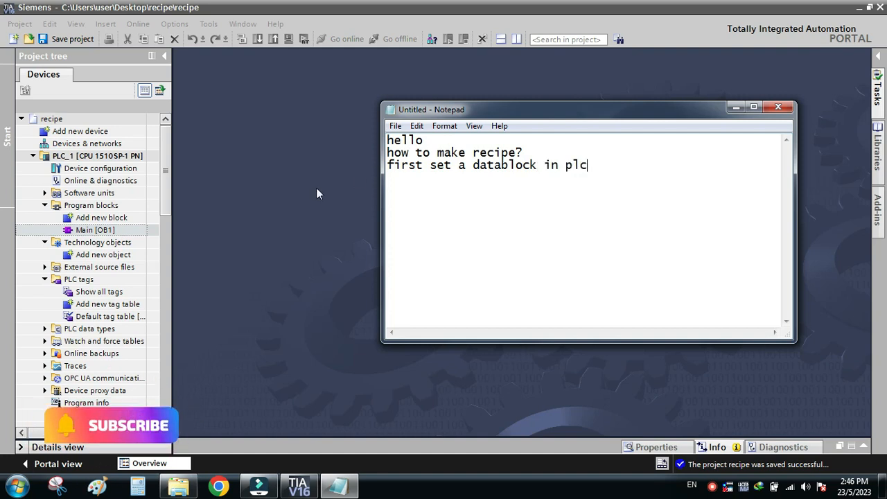
Switch to TIA Portal and add a global data block named "recipe" to PLC_1's program blocks
click(267, 213)
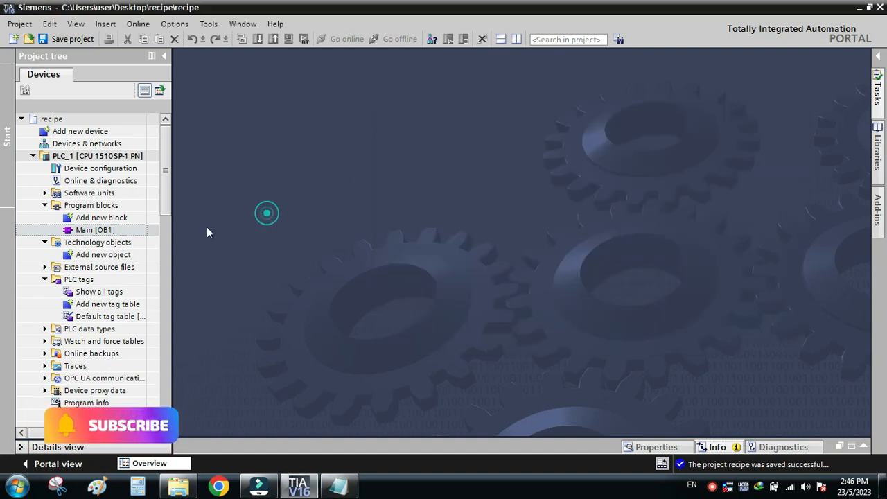
double_click(69, 217)
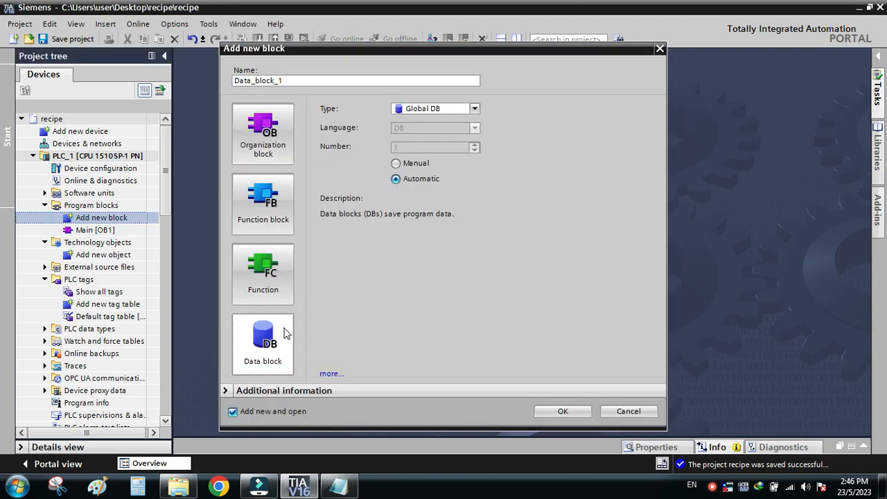
double_click(286, 80)
text(recipe)
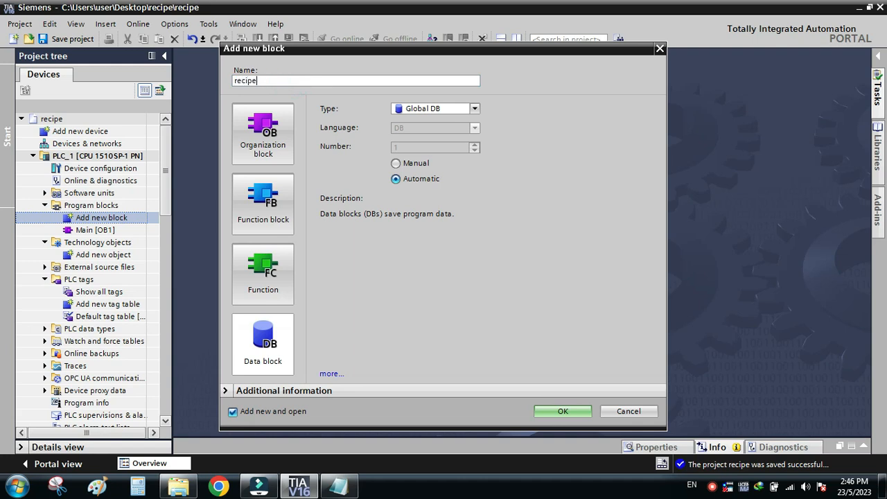
click(555, 412)
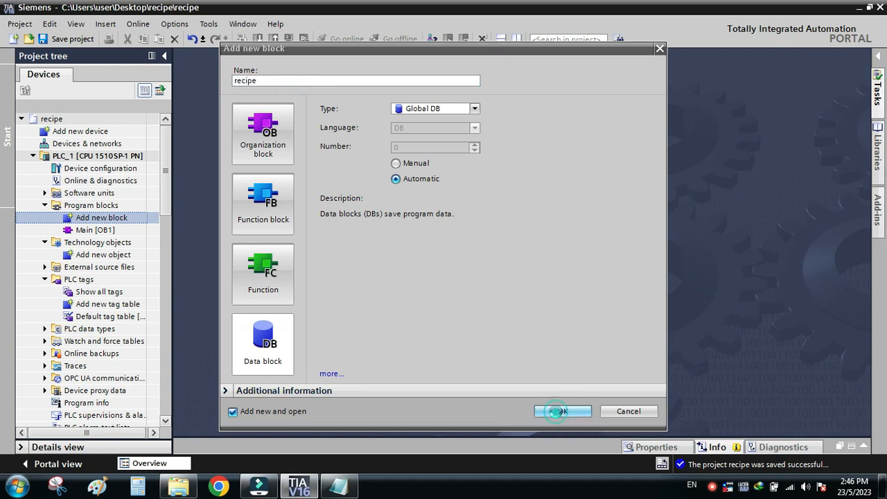
Switch to Notepad and add the line "for example we want to make concrete and we need some materials like:"
click(342, 486)
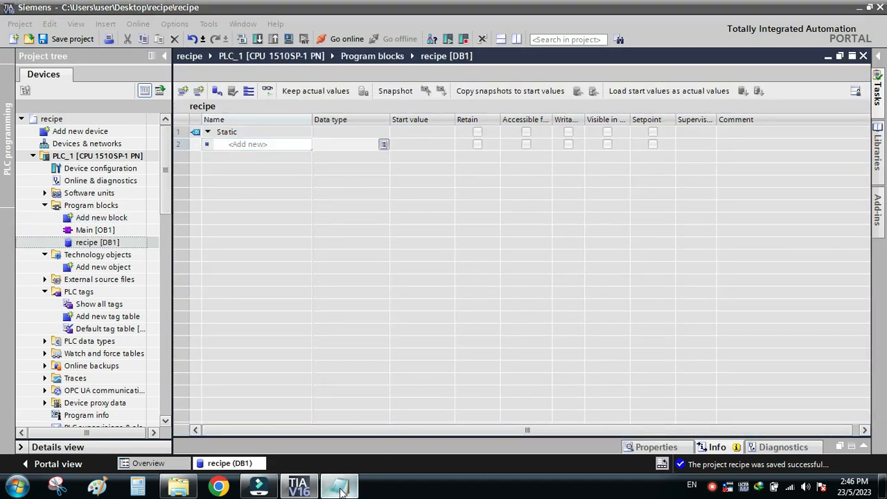
text(for )
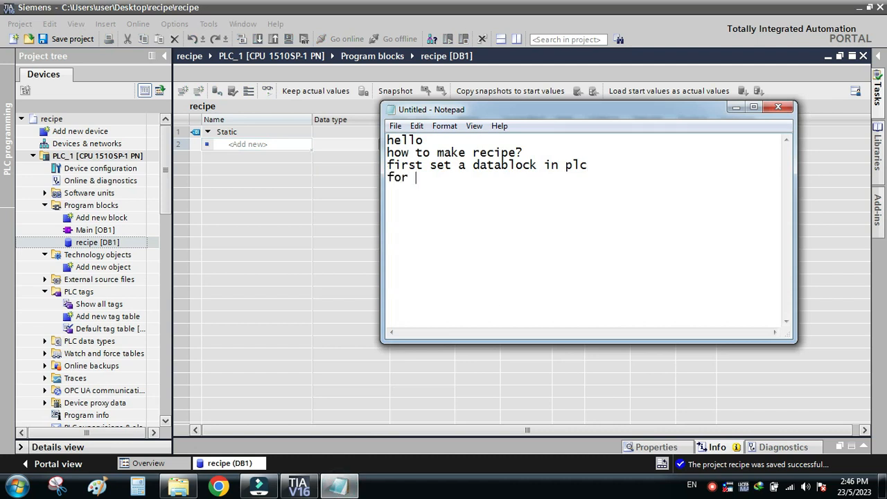
text(examplewe want t)
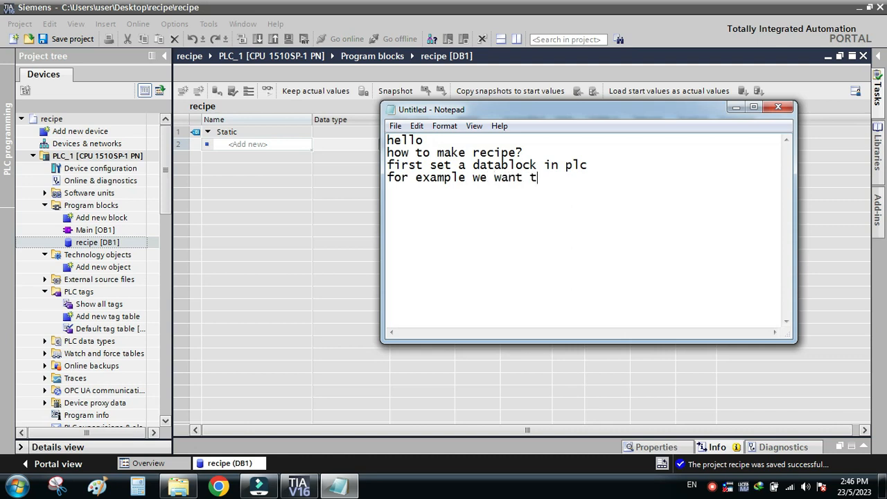
text(o make con)
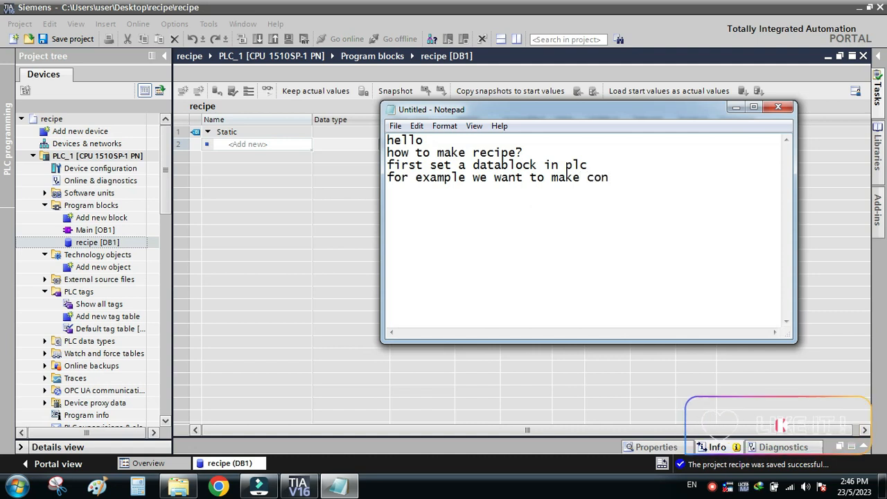
text(crete)
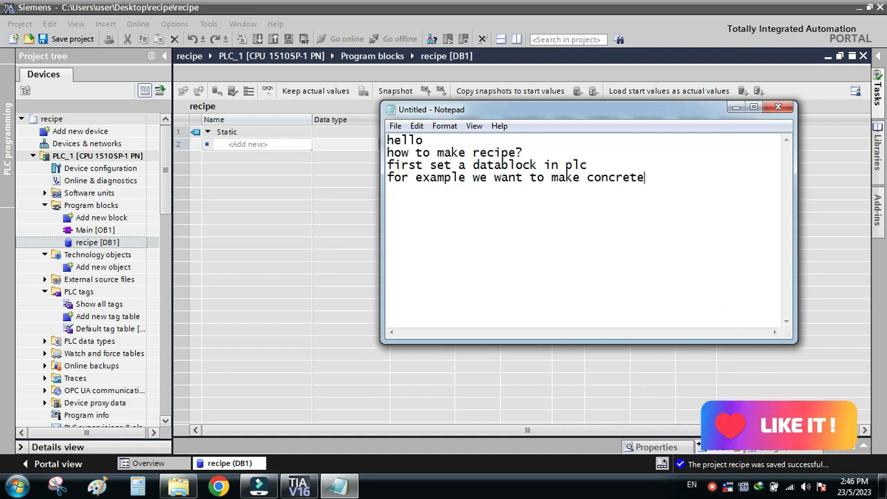
text( and )
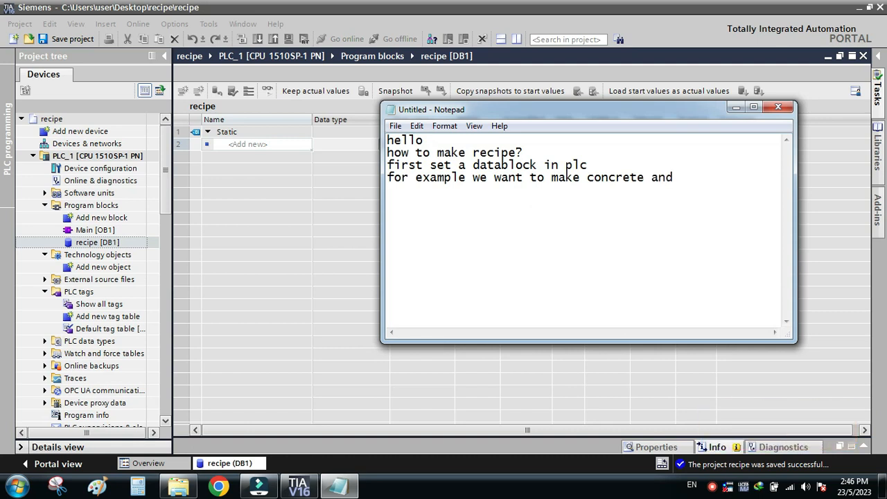
text(we need some mat)
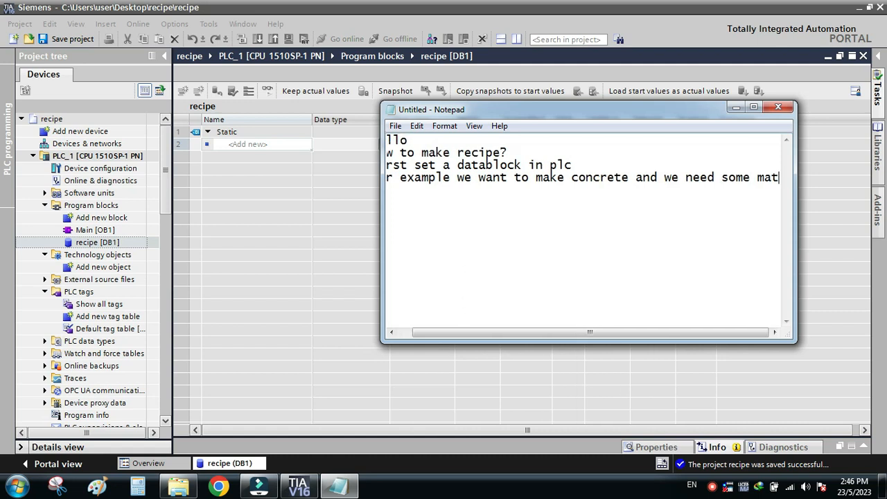
text(erials)
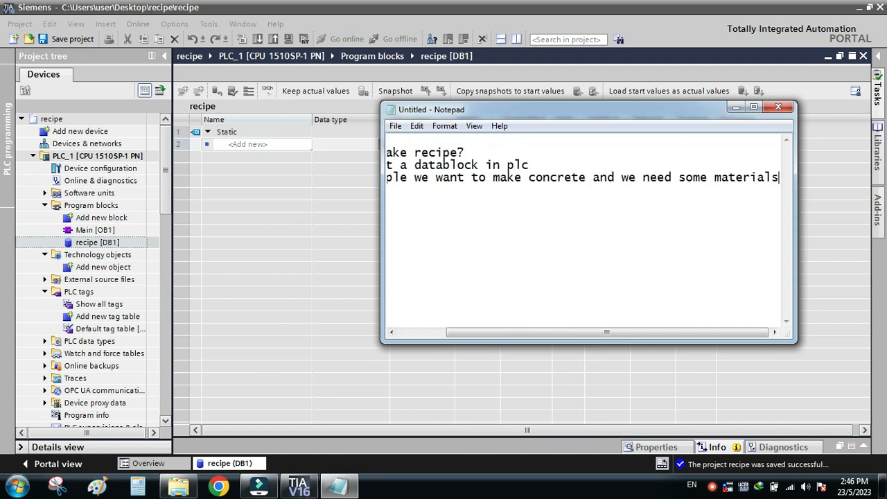
text( like)
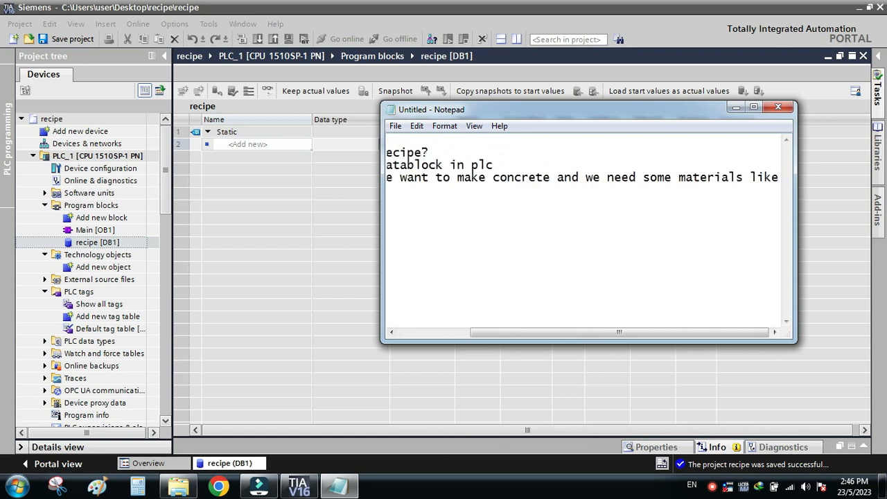
text(:)
key(Return)
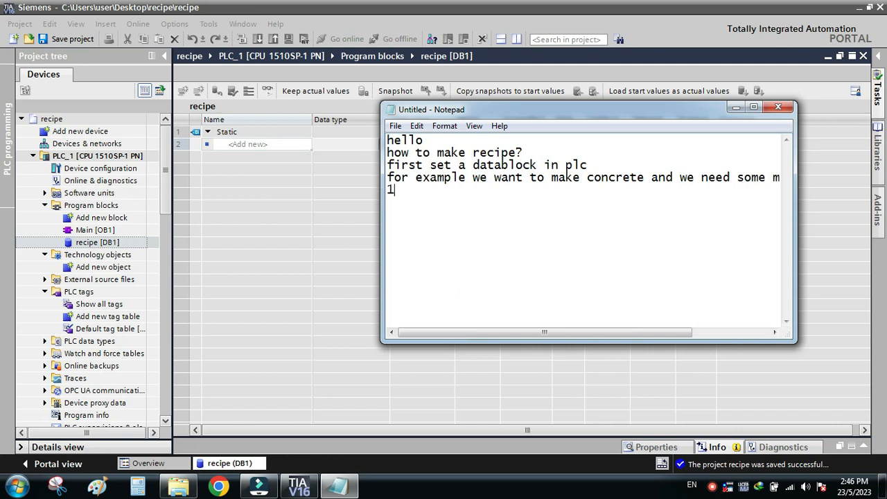
List the first two materials in the note on separate lines as "1-sand" and "2-cement"
text(1-sand)
text(cm)
key(BackSpace)
text(en)
key(BackSpace)
text(ment)
key(Return)
Continue the material list in the note with "3-chalk", "4-water" and "5-other things"
text(3)
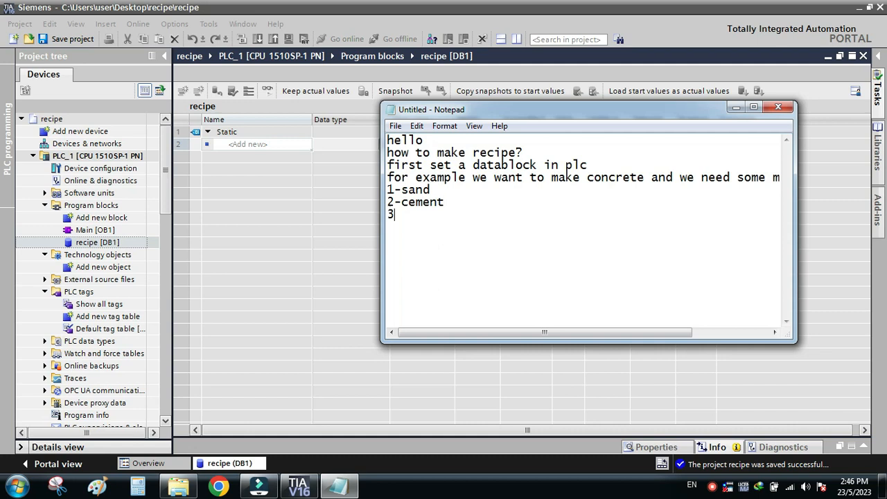
text(-chalk )
text(4)
text(-water )
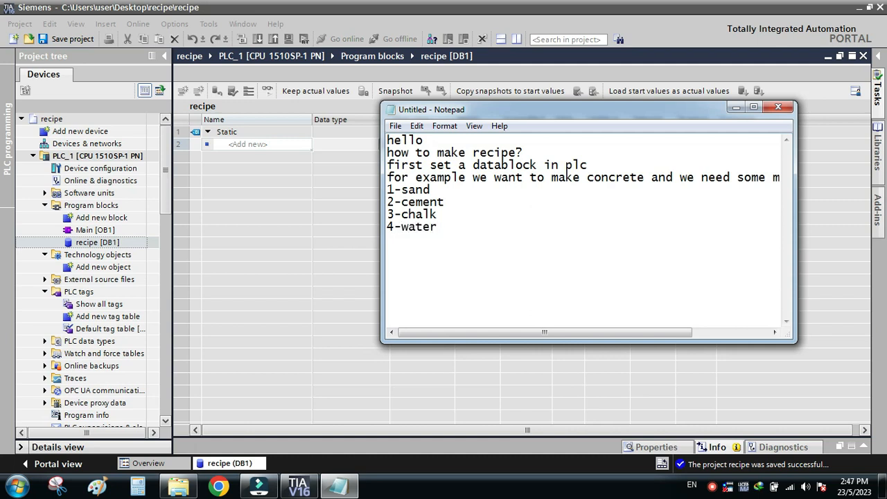
text(5-other thing)
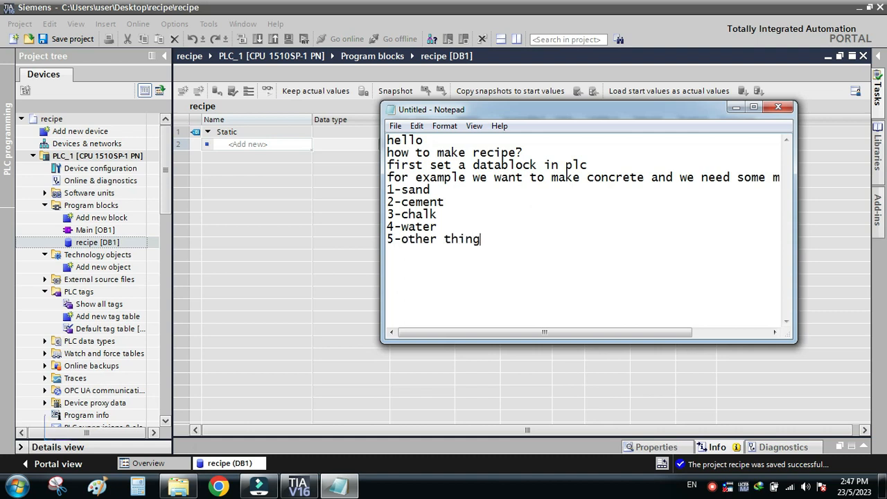
text(s)
Switch to TIA Portal and add the variables "sand" and "cement" to the recipe data block
click(252, 159)
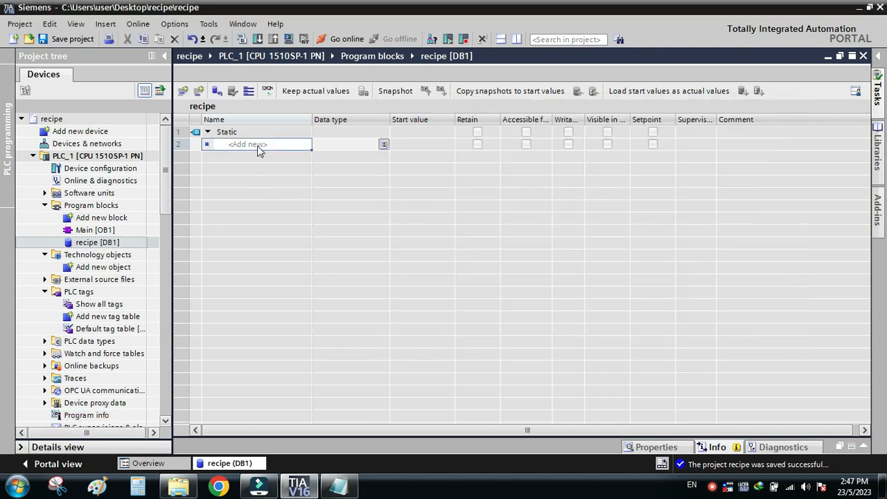
click(257, 145)
text(sand)
key(Return)
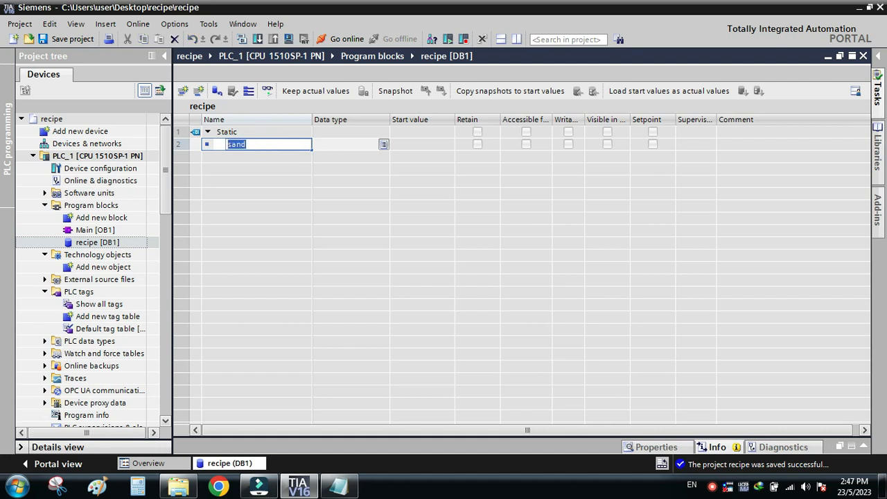
text(cement)
key(Return)
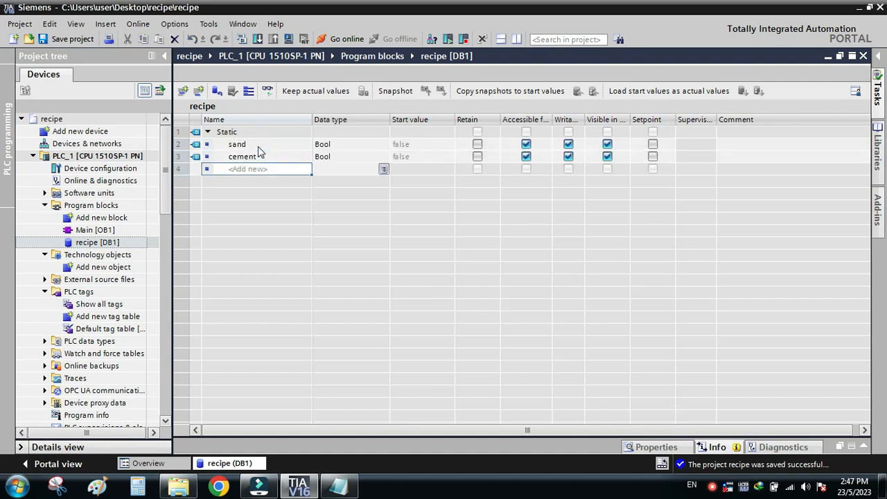
Add the variables "chalk", "water" and "other things" to the recipe data block
text(chal)
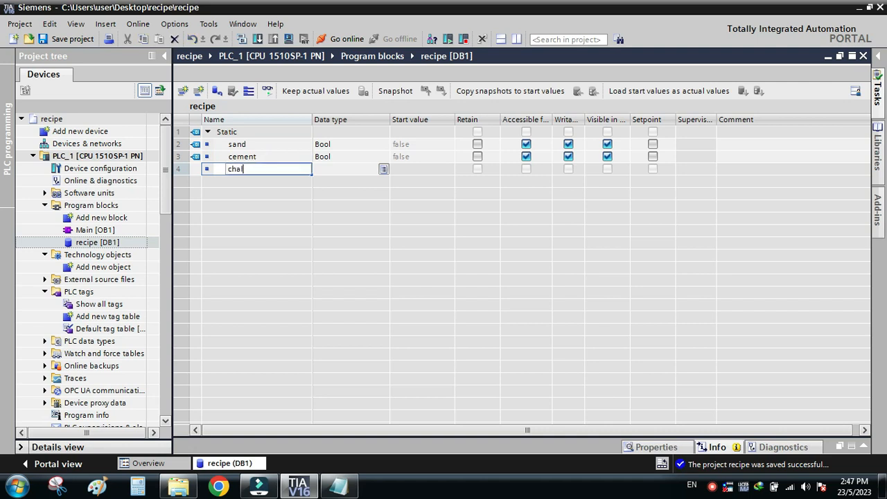
text(k)
key(Return)
text(water)
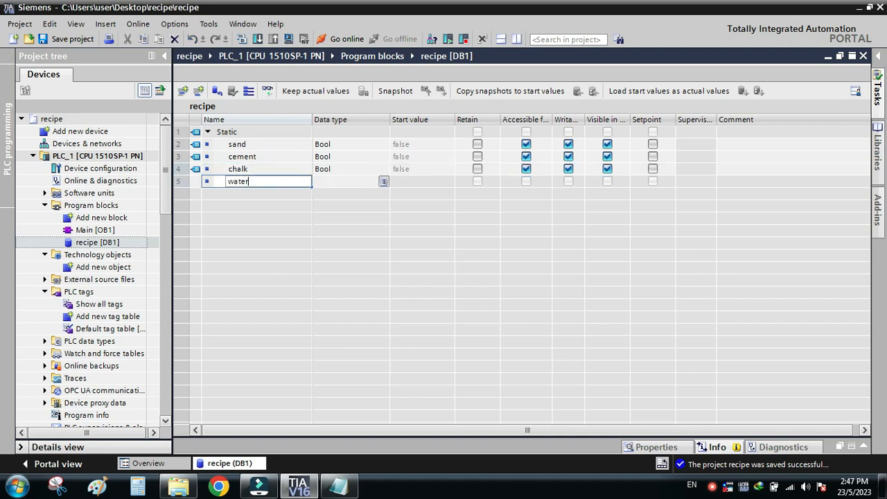
key(Return)
text(o)
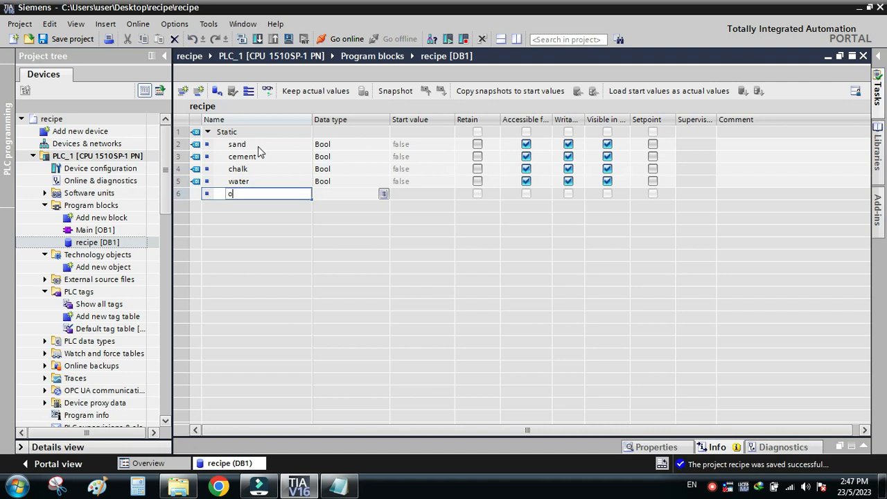
text(ther things)
key(Return)
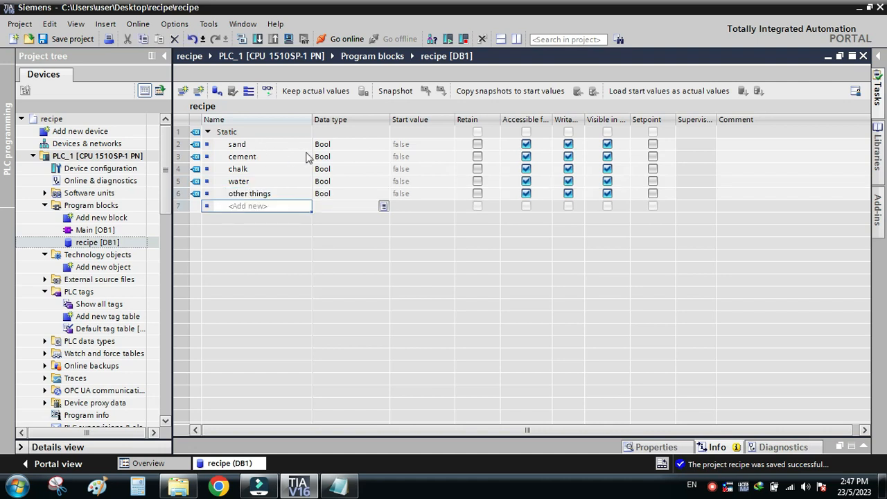
Switch to Notepad and add the line "set data type" below the material list
click(343, 146)
click(338, 487)
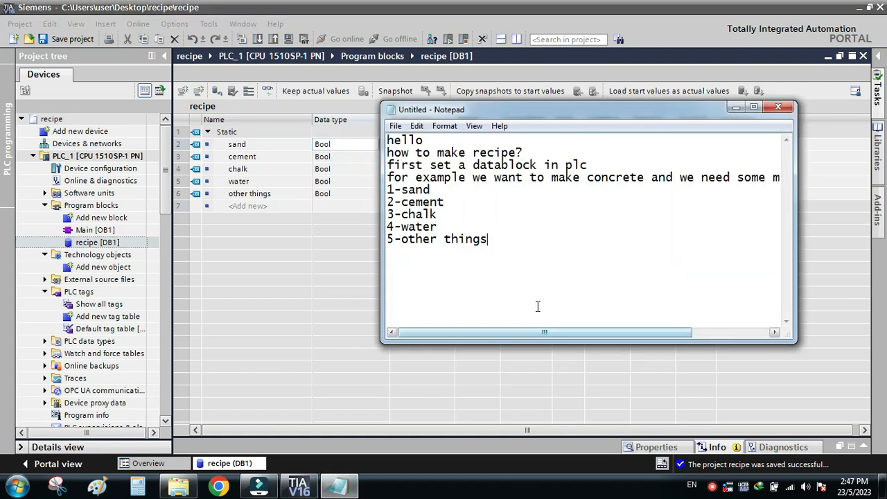
key(Return)
text(wet)
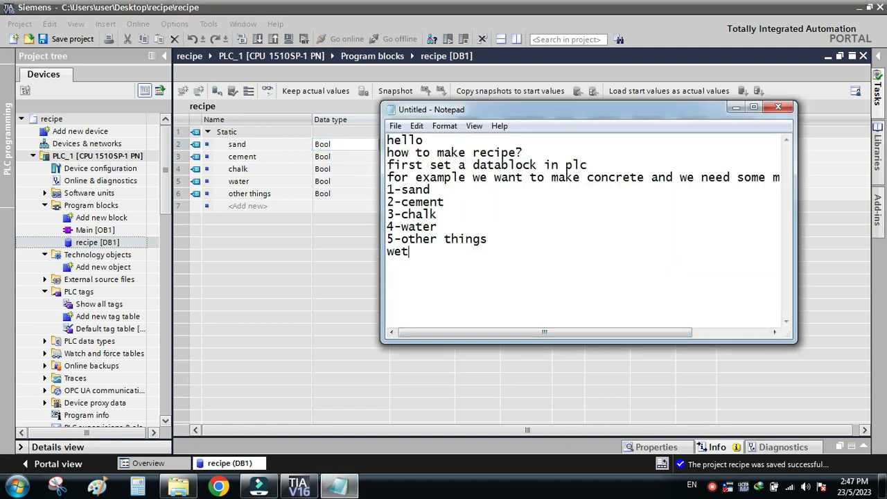
key(BackSpace)
key(BackSpace)
text(set data type)
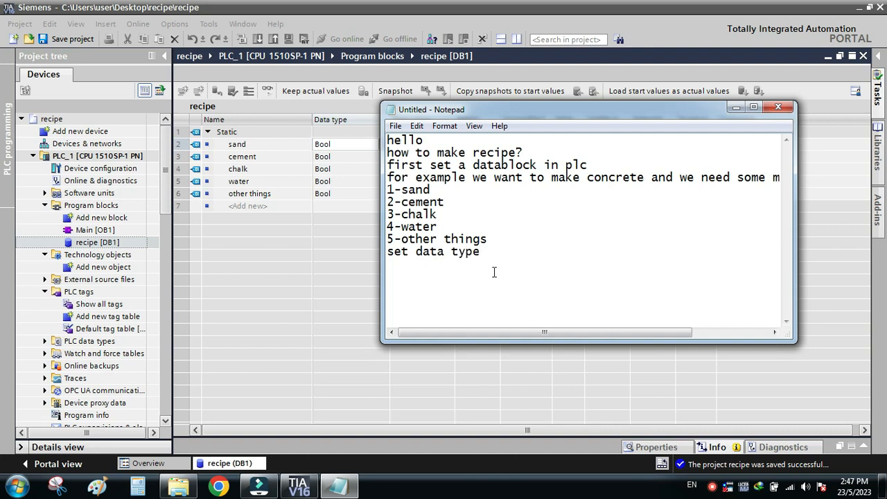
Switch to TIA Portal and set the data type of sand to Int and of cement to Real
click(340, 145)
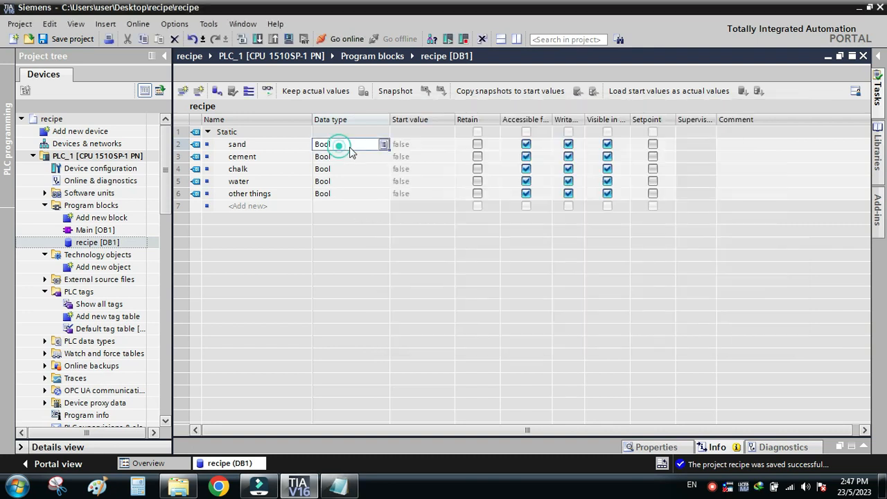
click(381, 144)
click(382, 145)
text(int)
key(Return)
text(e)
key(BackSpace)
text(real)
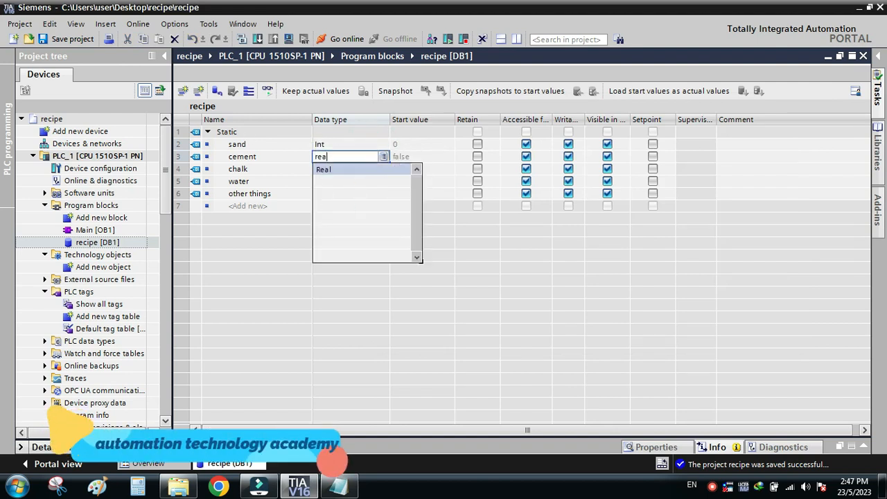
key(Return)
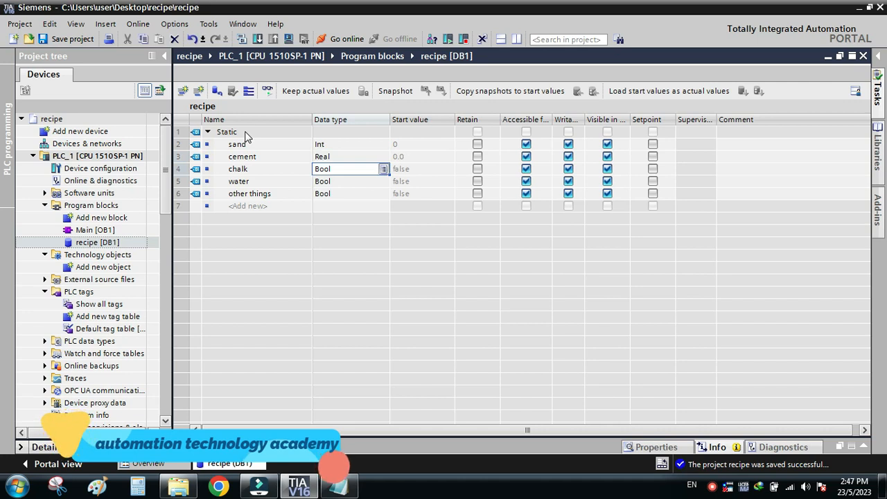
Set the data type of chalk to DInt, of water to Int and of other things to Real
text(dint)
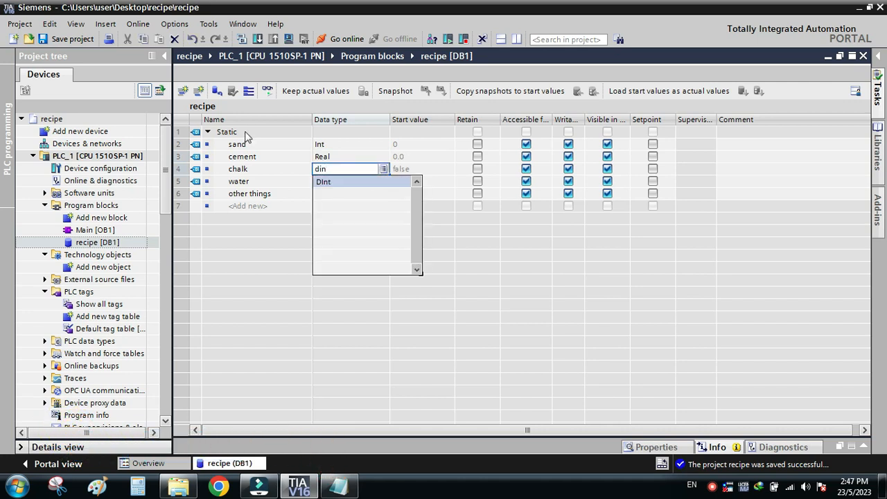
key(Return)
key(Return)
text(int)
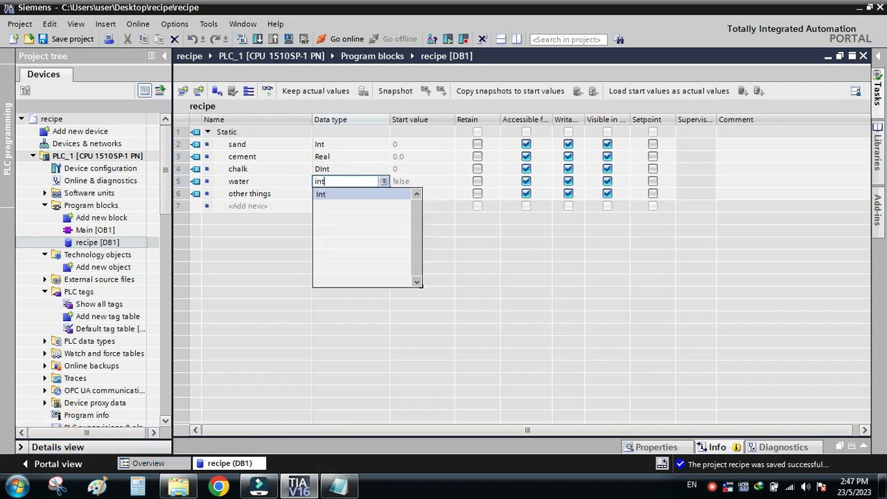
key(Return)
key(Return)
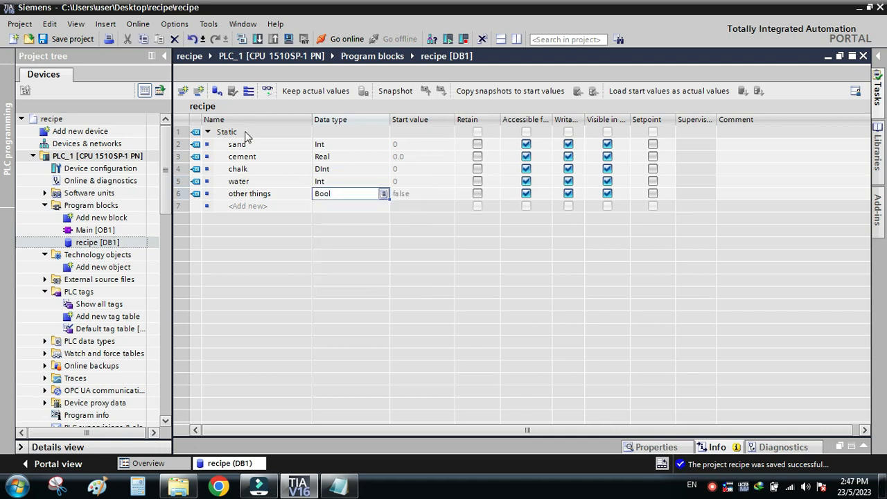
text(real)
key(Return)
key(Return)
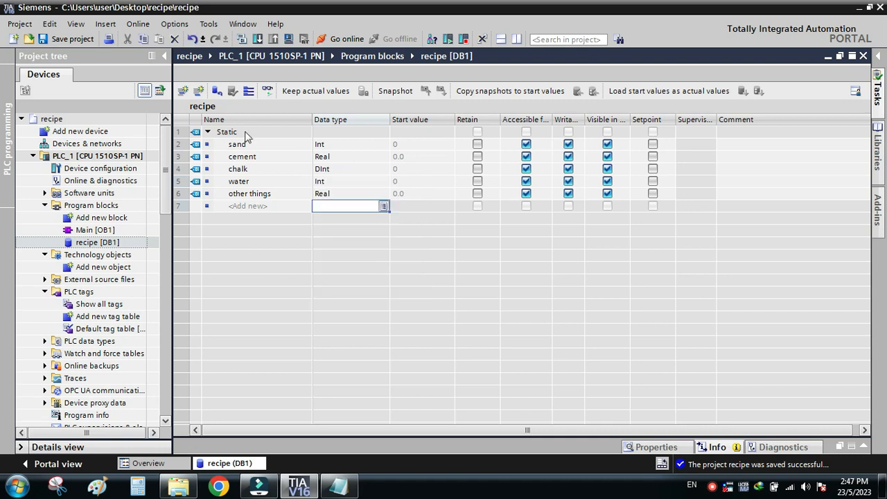
Switch to Notepad and add the lines "not important!", "2-" and "make recipe in HMI" below "set data type"
click(339, 486)
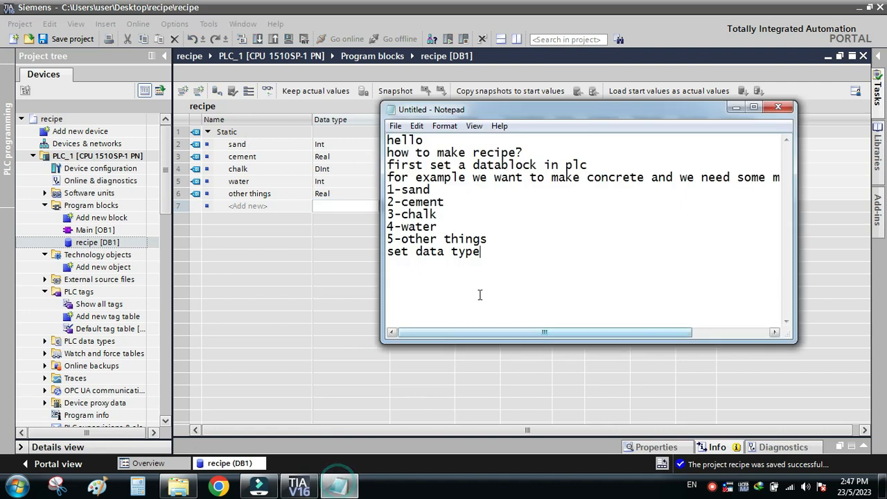
text(n)
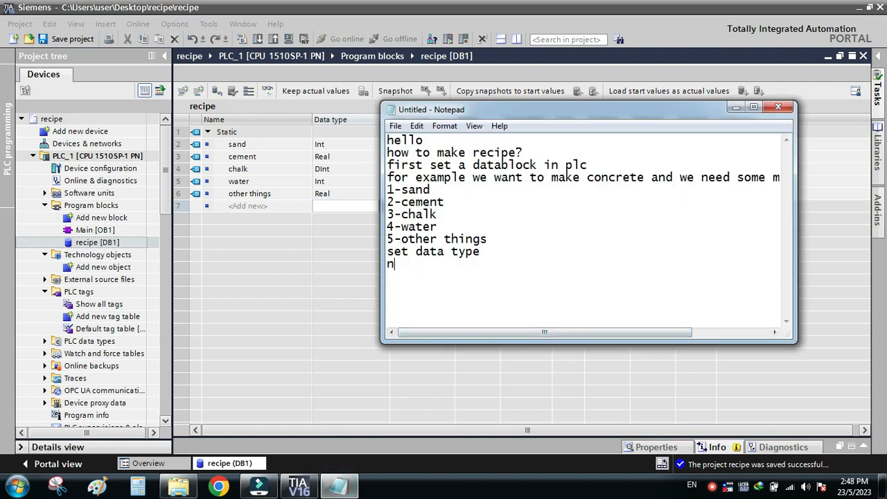
text(ot important!)
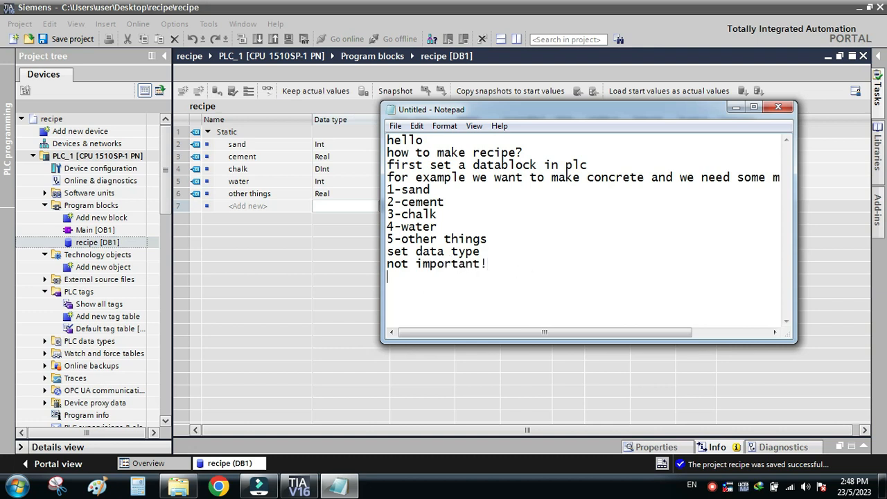
text(2)
text(make )
text(recipe)
key(BackSpace)
key(BackSpace)
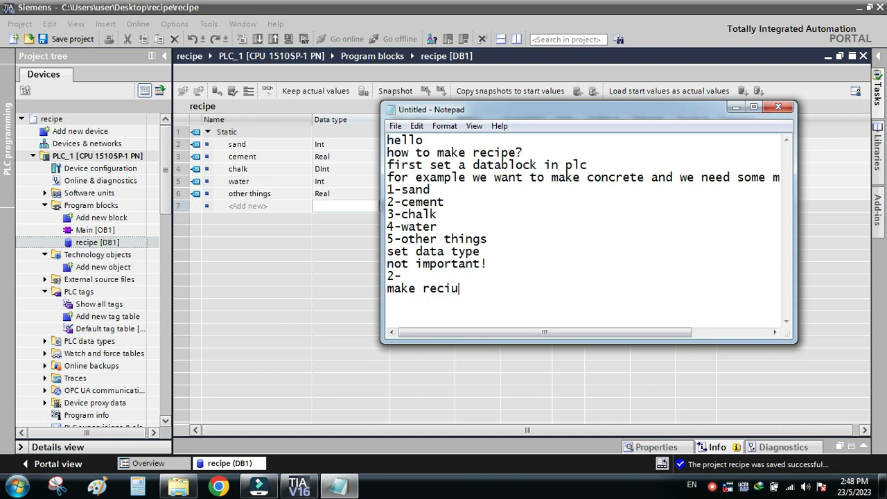
text(pe in HMI)
click(713, 487)
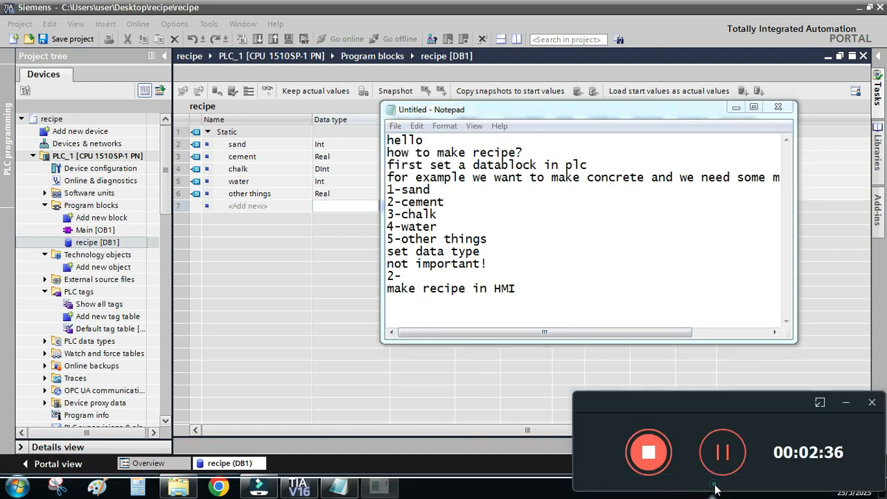
click(716, 457)
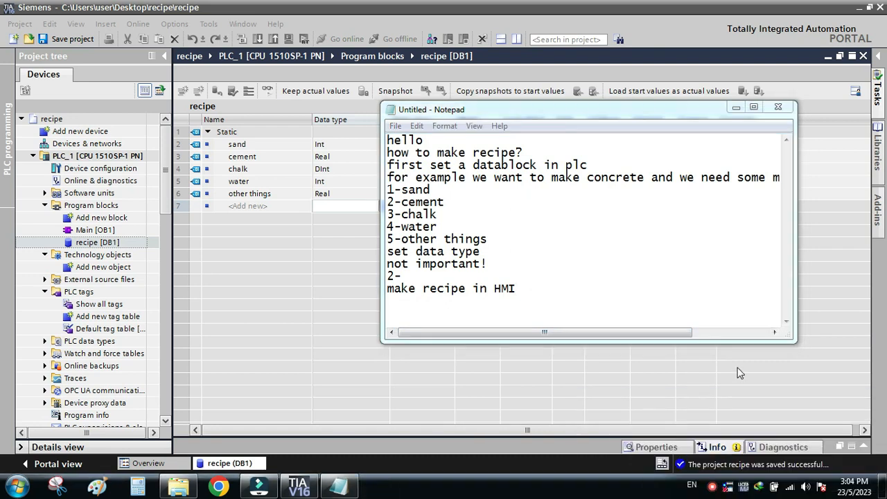
click(709, 493)
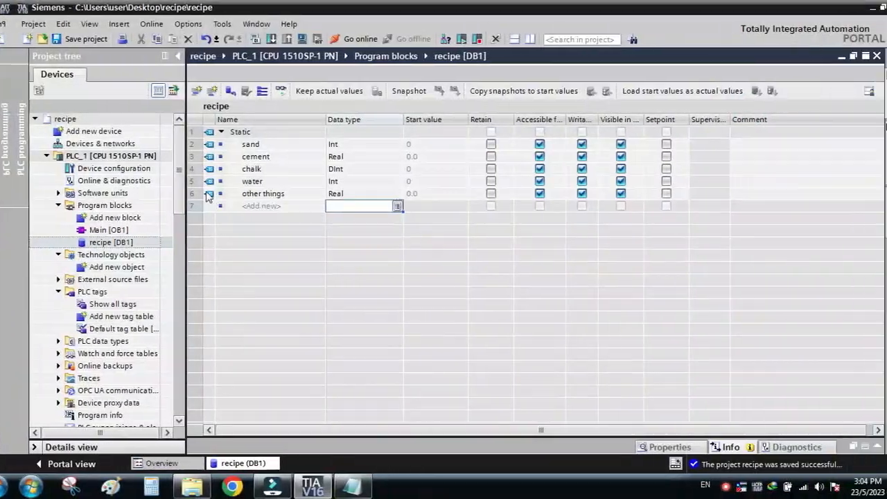
Switch to TIA Portal and add a new recipe in the Recipes editor of HMI_1
drag(179, 170, 177, 269)
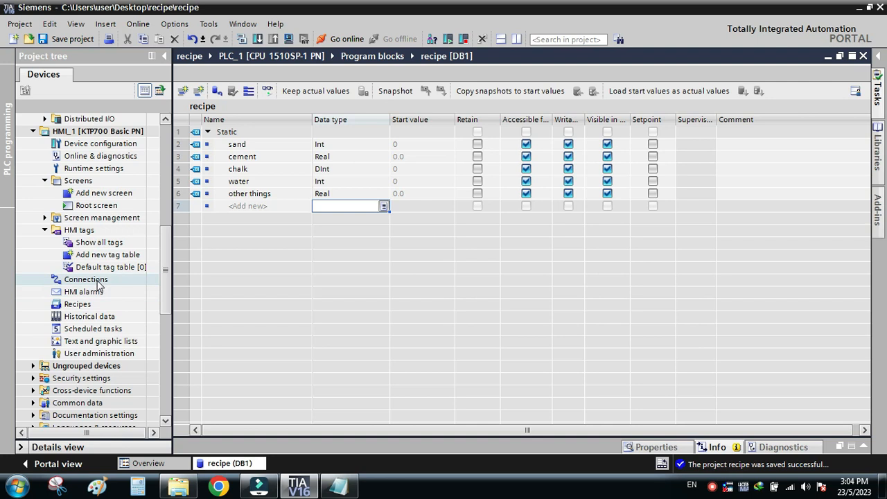
double_click(80, 305)
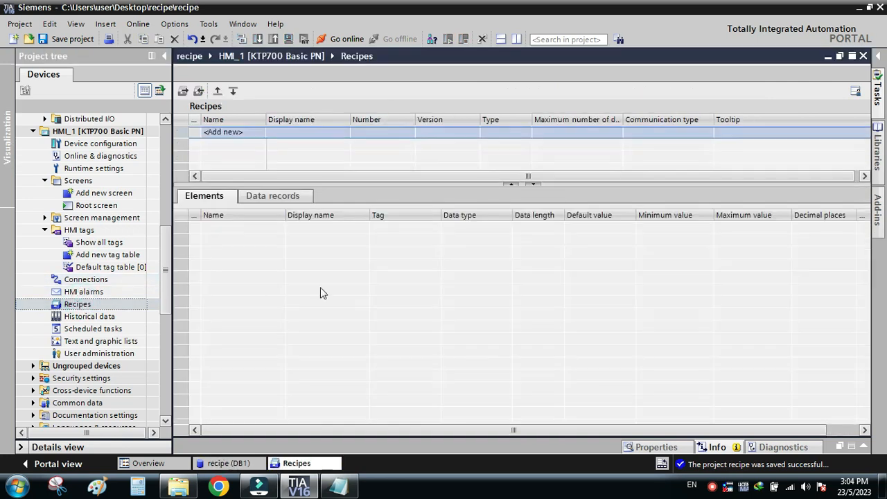
click(228, 133)
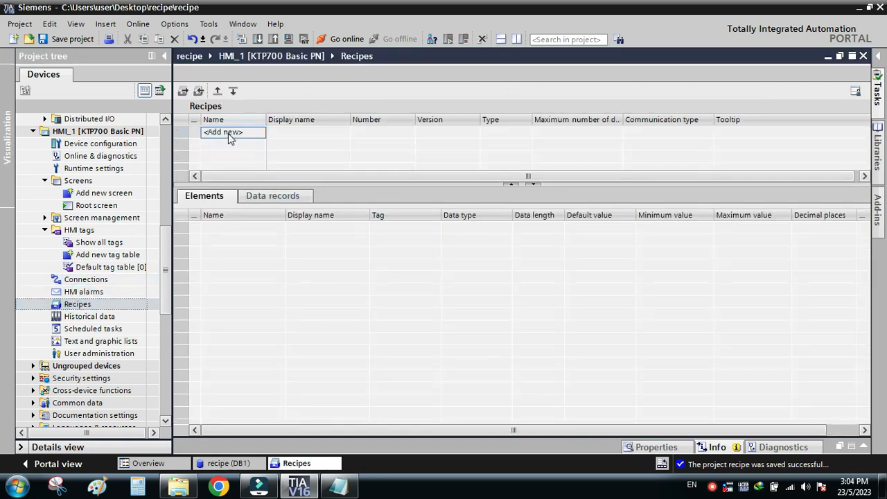
click(228, 133)
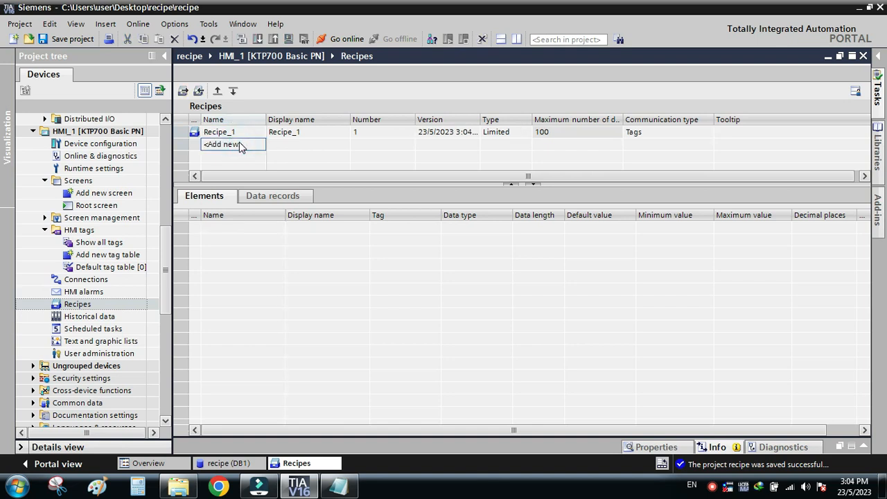
Add the elements "sand" and "cement" to the new recipe, Recipe_1
click(224, 136)
click(241, 230)
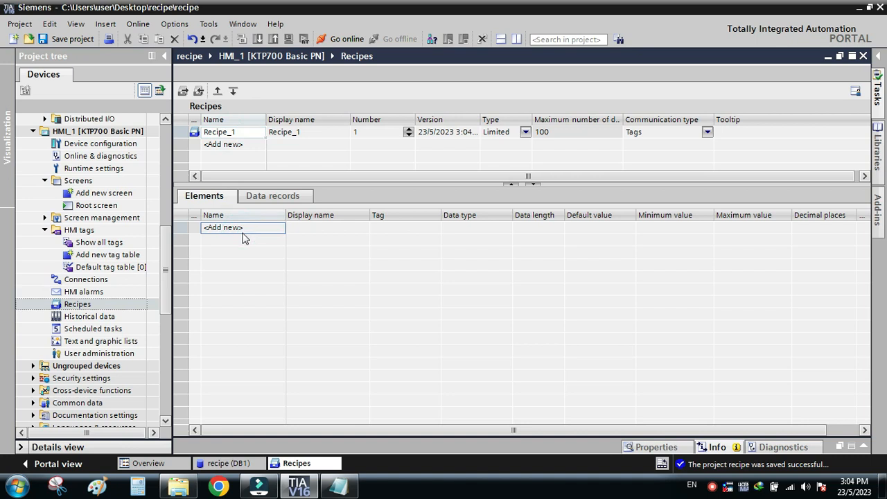
text(sand)
key(Return)
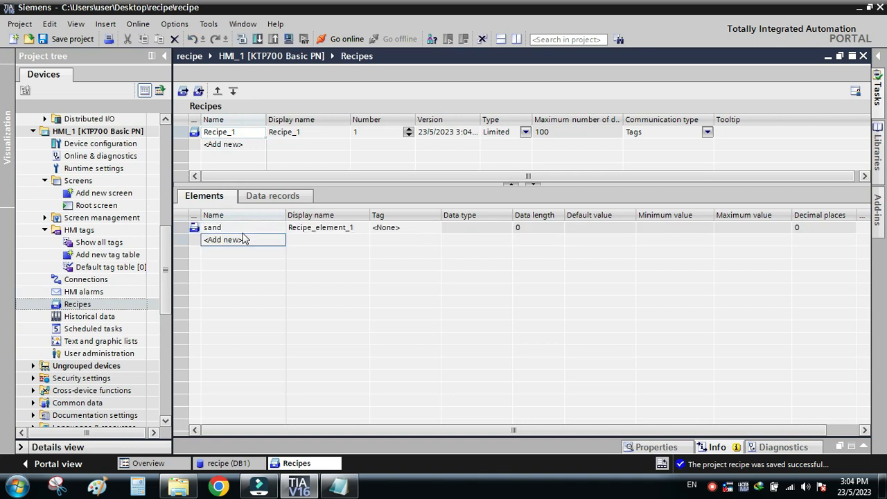
text(cement)
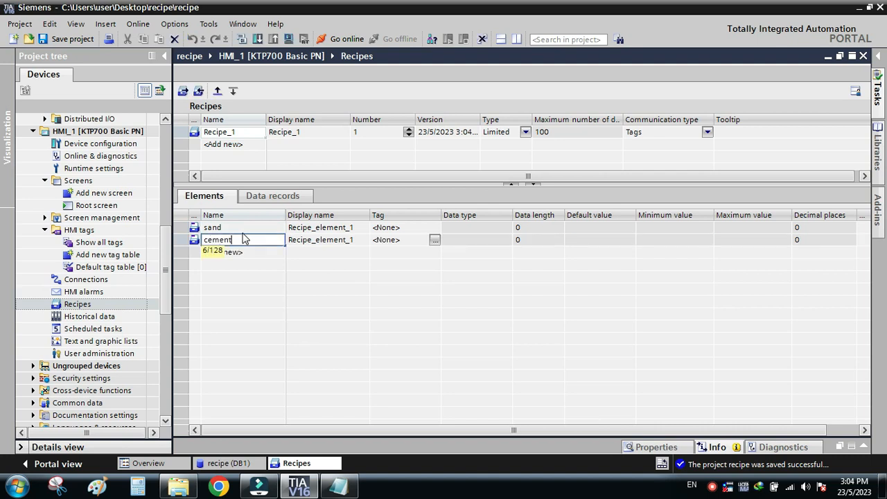
key(Return)
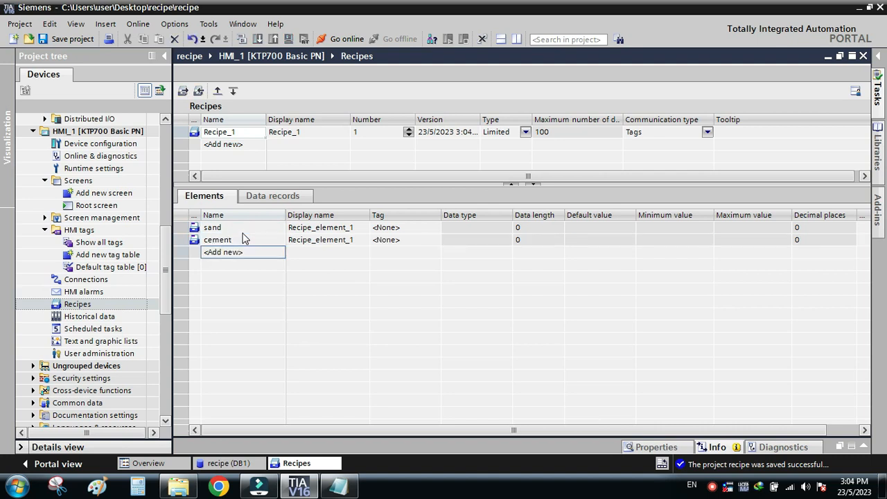
Add the elements "chalk", "water" and "other things" to Recipe_1
text(chalk)
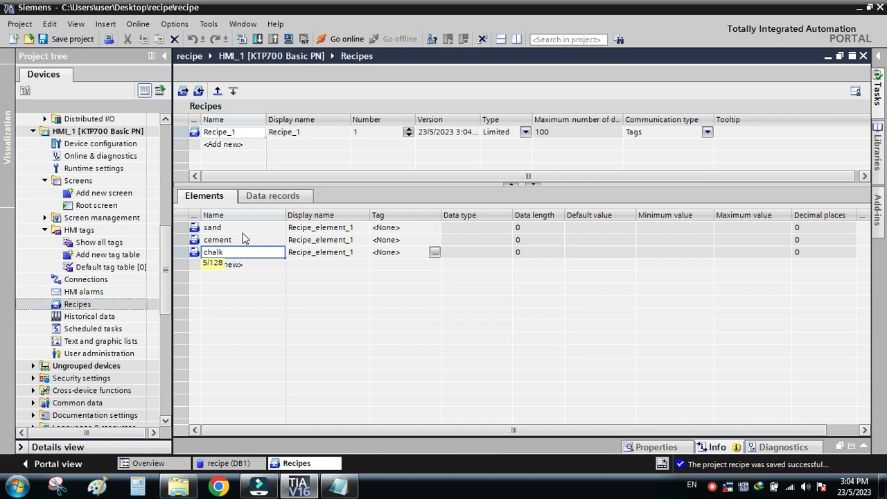
key(Return)
text(water)
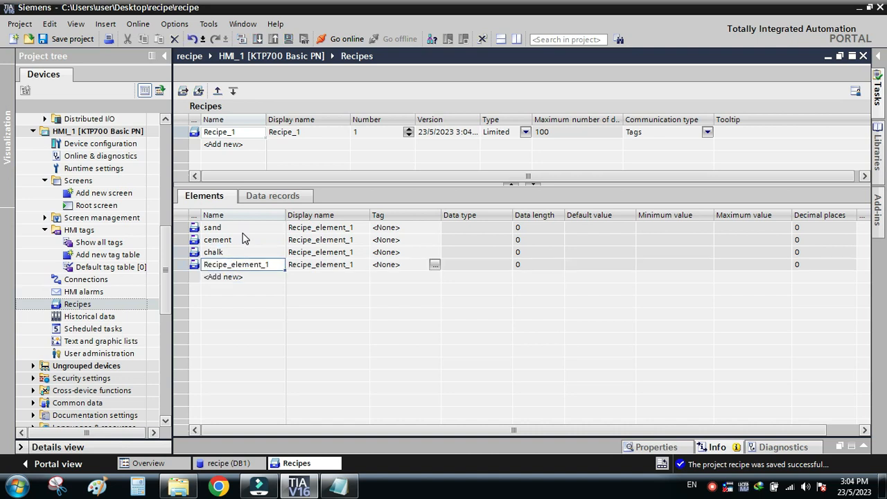
key(Return)
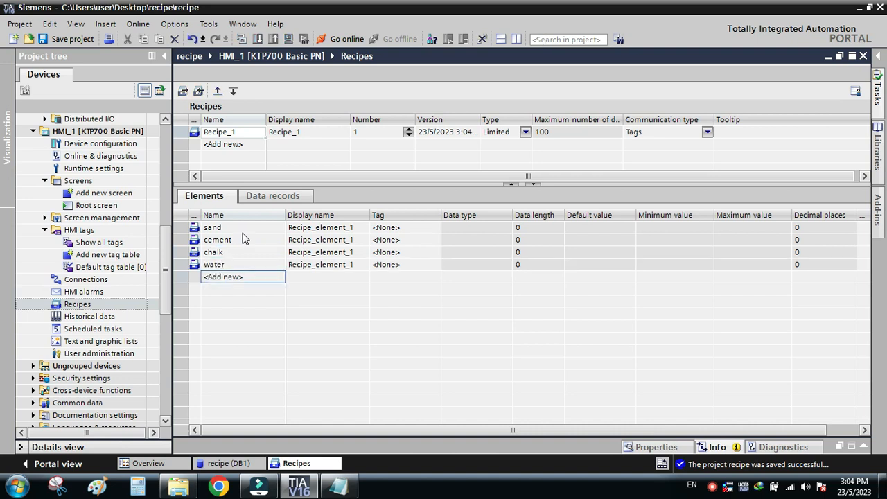
text(other)
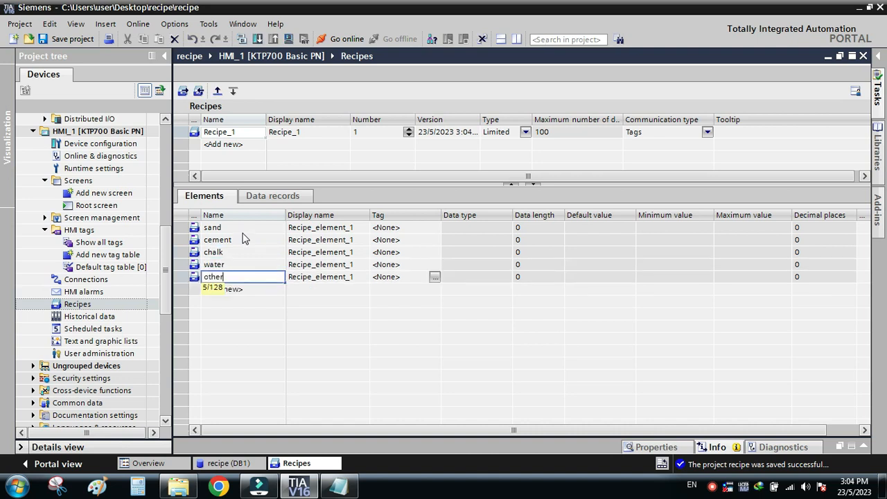
text( things)
key(Return)
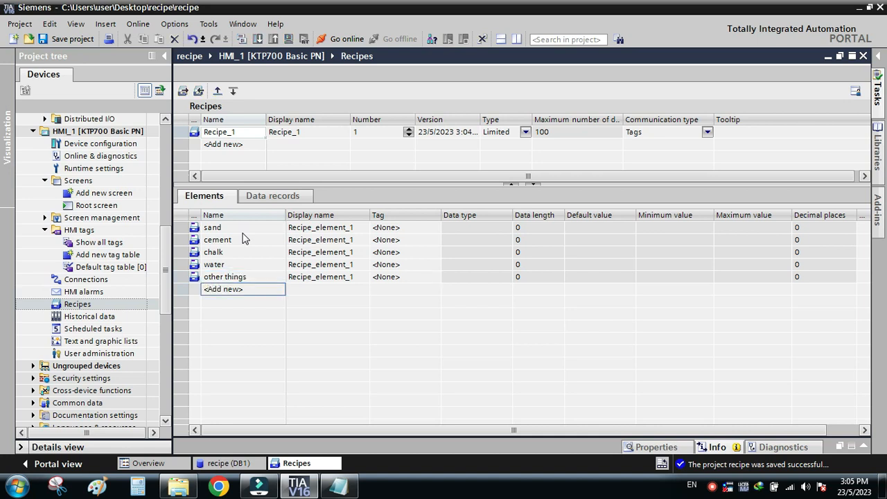
Switch to Notepad, add the line "set tag" below "make recipe in HMI" and minimise the Notepad window
click(318, 229)
click(380, 229)
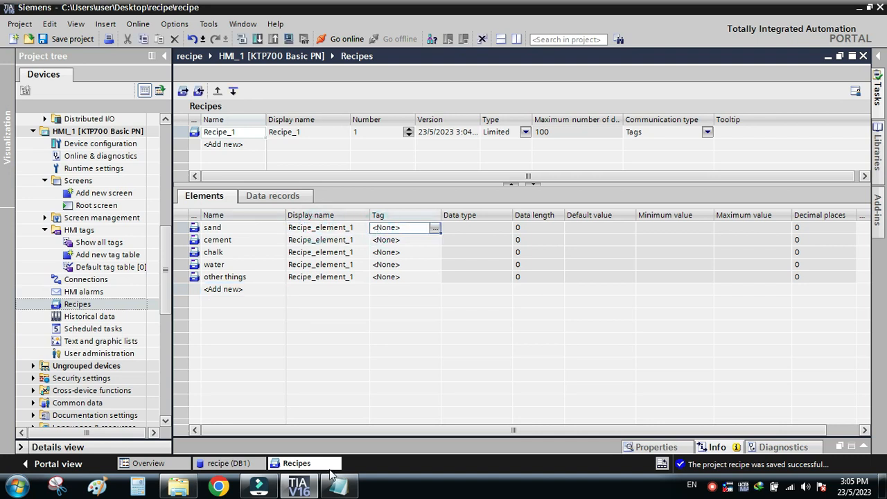
click(338, 488)
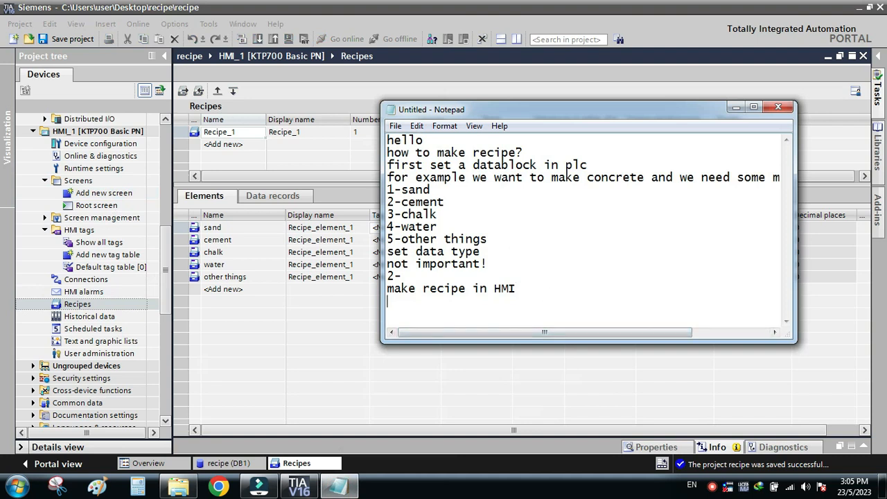
text(set tag)
click(736, 107)
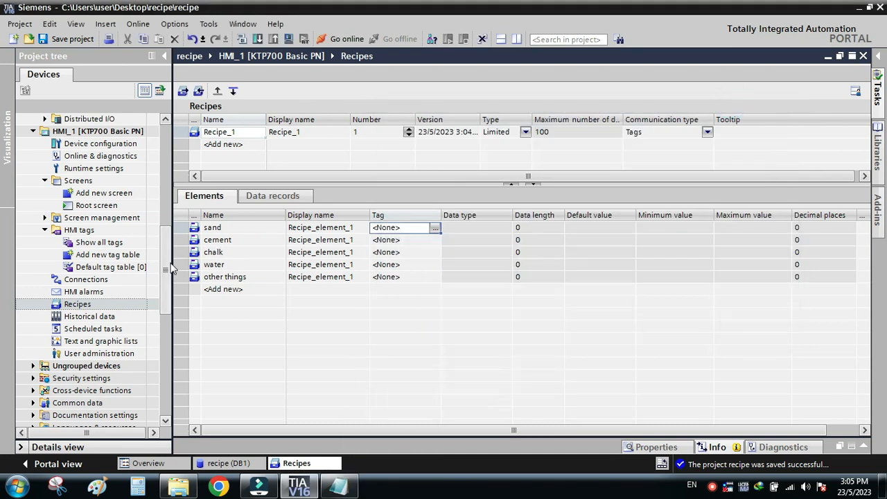
Assign the sand and cement variables from the recipe [DB1] data block as tags of the matching recipe elements
drag(172, 269, 163, 173)
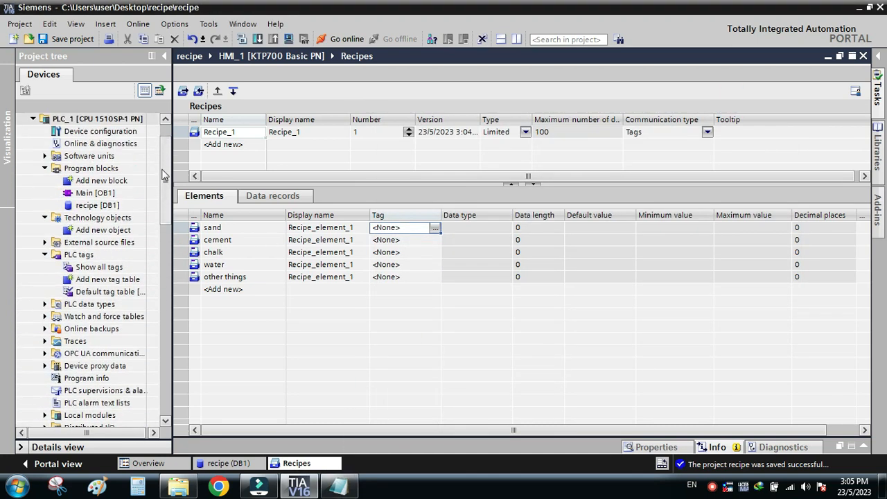
click(153, 205)
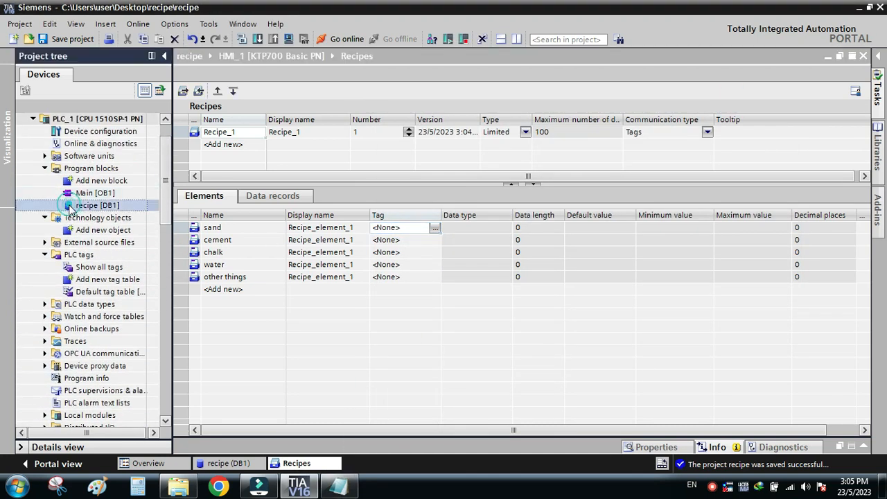
click(20, 448)
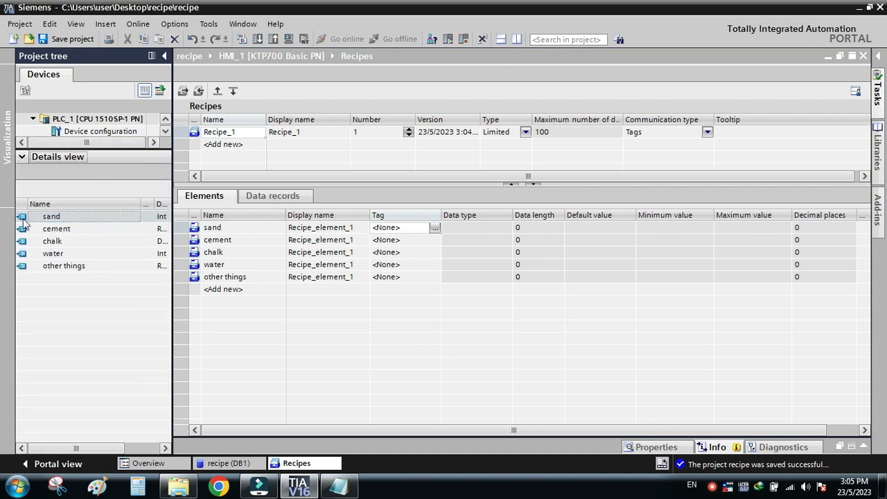
drag(24, 220, 416, 232)
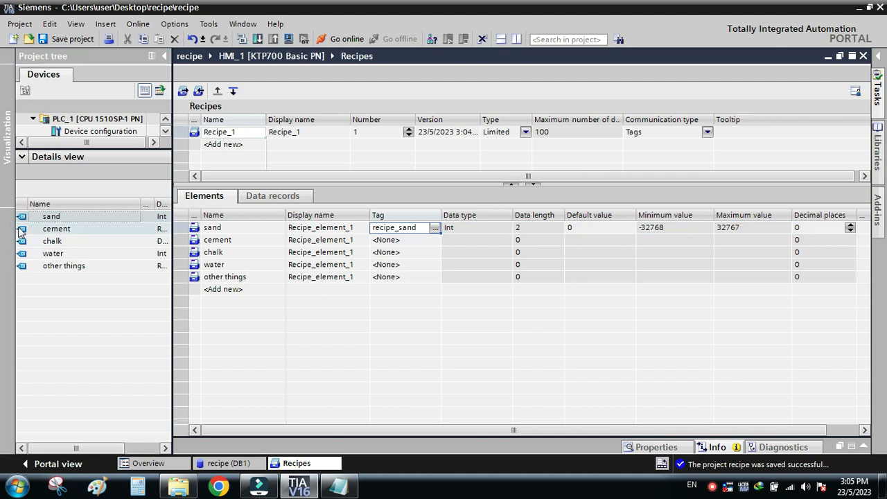
drag(20, 233, 413, 246)
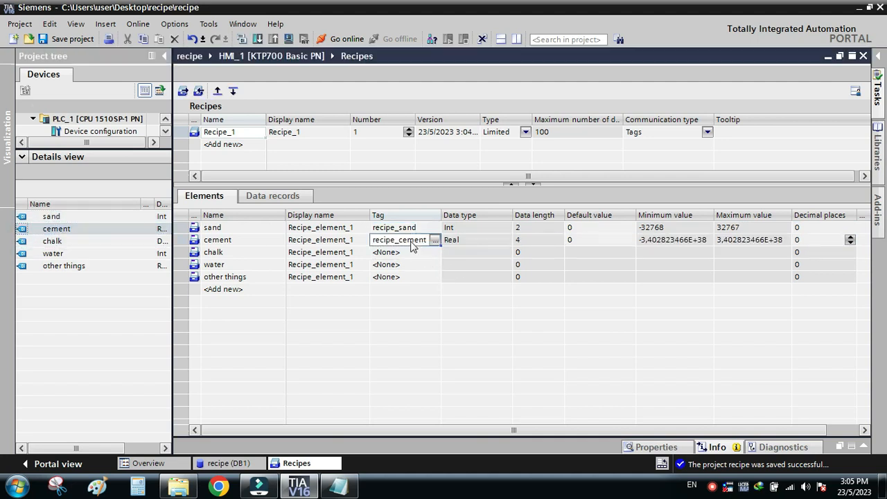
Assign the data block variables chalk, water and other things as tags of the matching recipe elements
drag(21, 241, 400, 254)
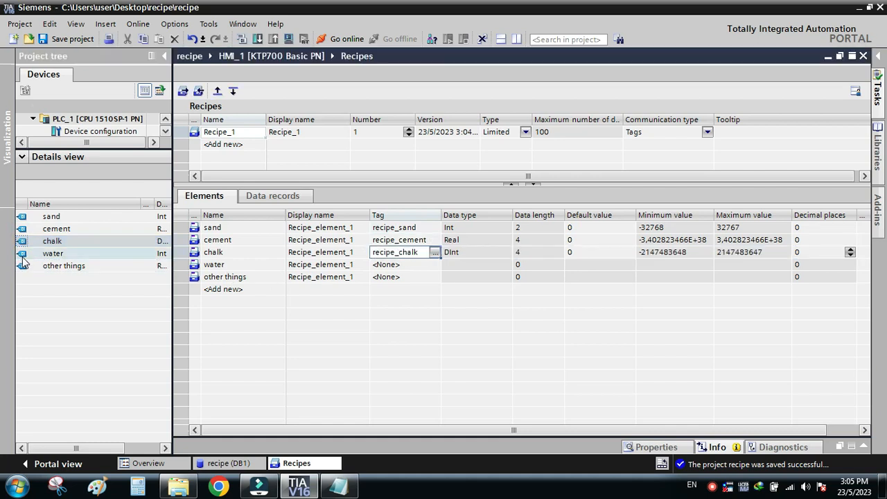
drag(22, 255, 402, 269)
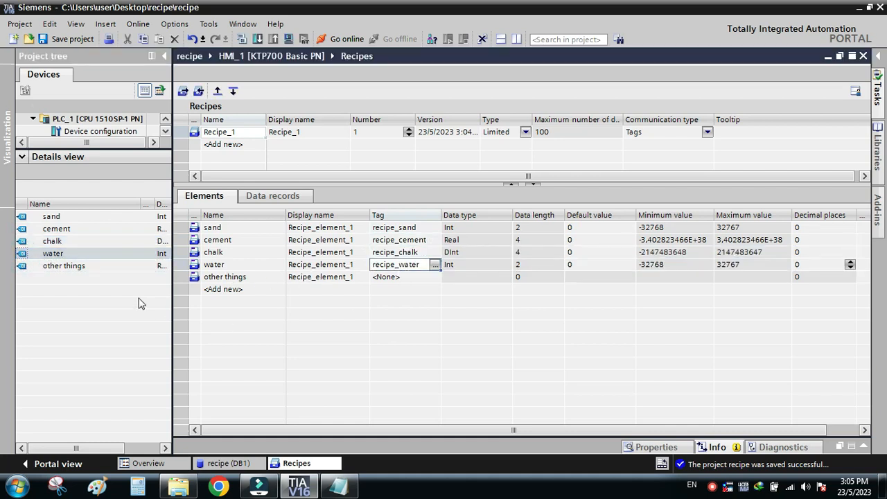
click(54, 269)
drag(21, 270, 407, 279)
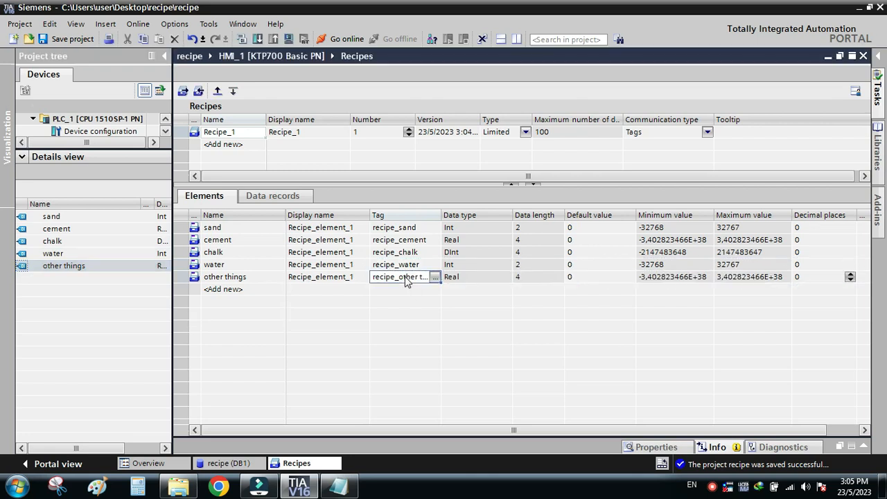
Show the data records of Recipe_1, add the line "you can make some recipe for test" in Notepad and minimise the Notepad window
click(271, 196)
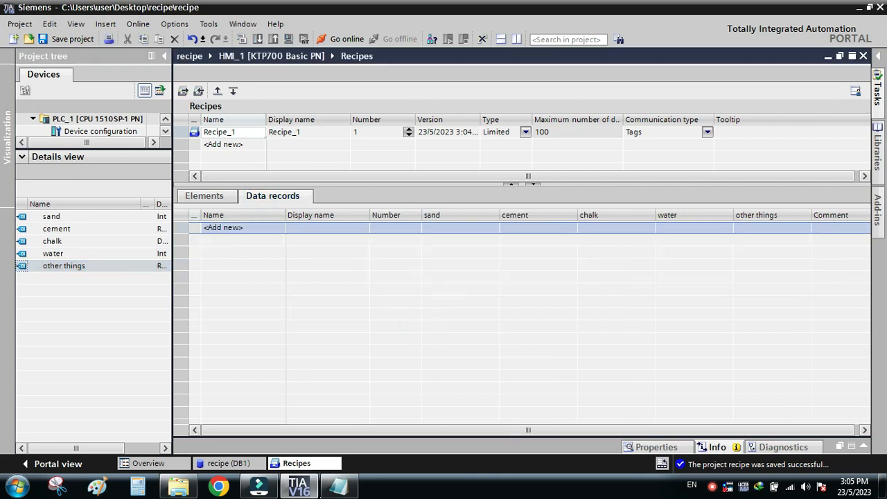
click(339, 485)
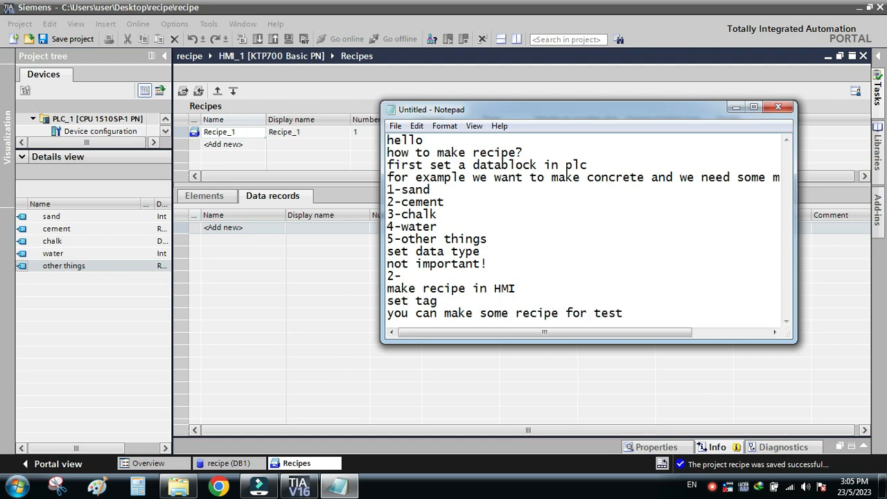
click(736, 108)
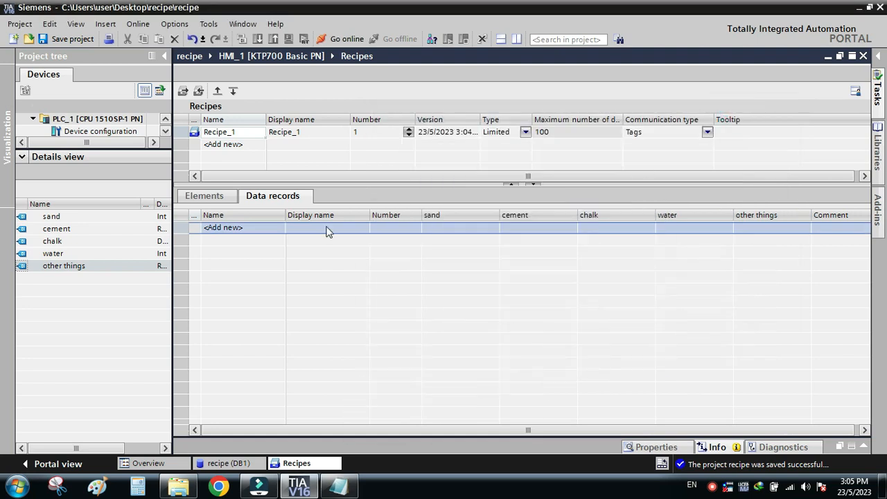
Add a data record named "concrete type 1" to Recipe_1
double_click(234, 236)
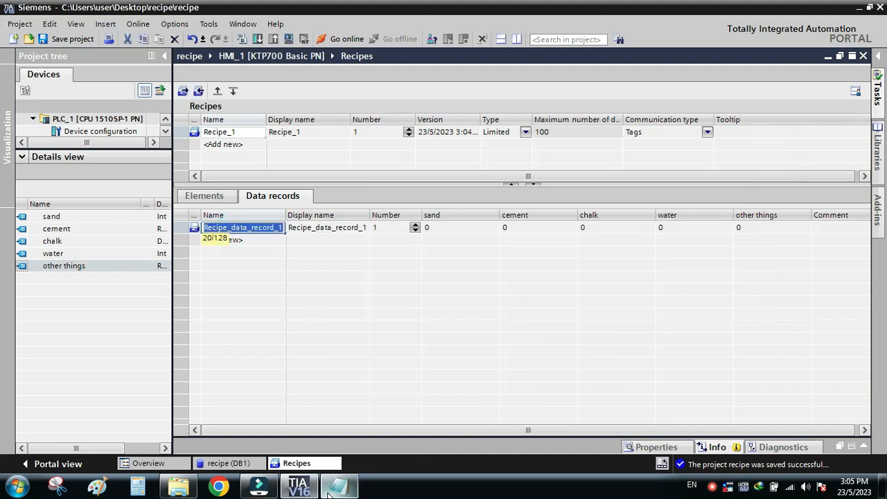
mouse_move(339, 487)
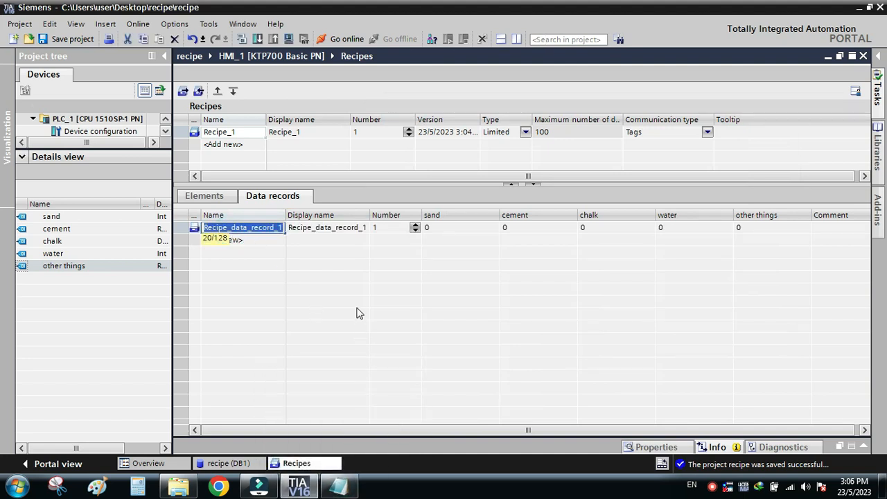
text(concret)
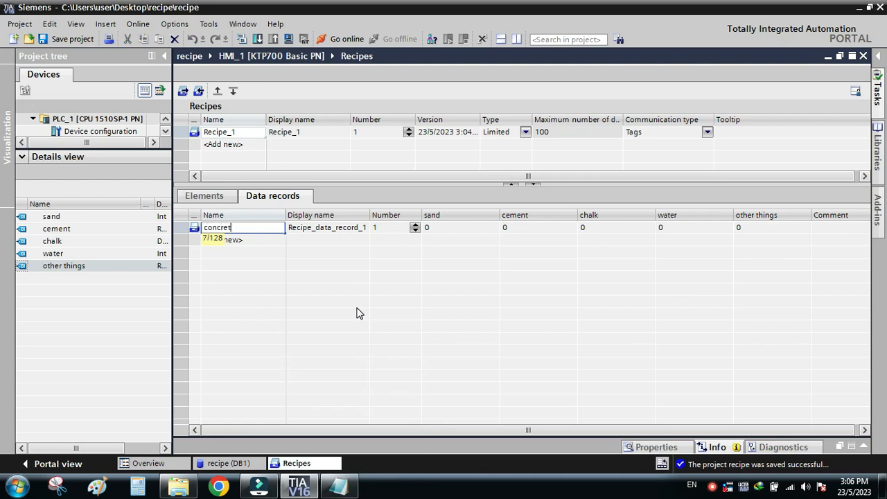
text(e type 1)
key(Return)
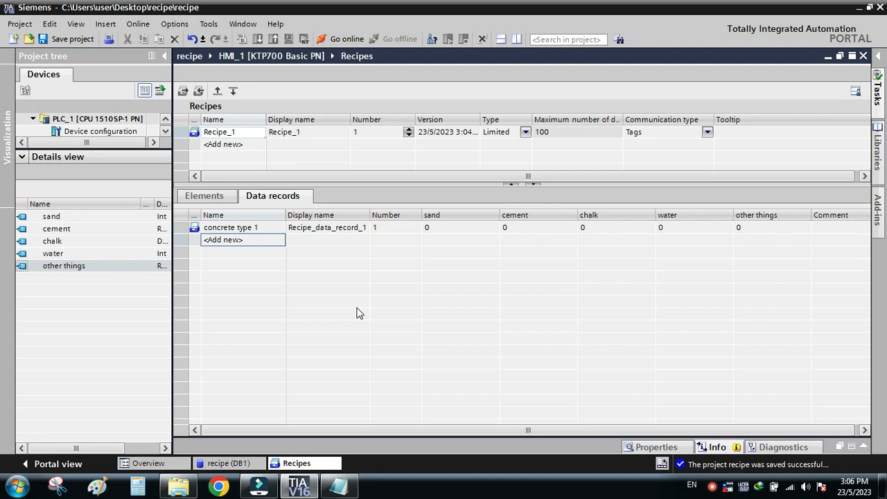
Set sand to 200 and cement to 10 in the concrete type 1 data record
click(444, 229)
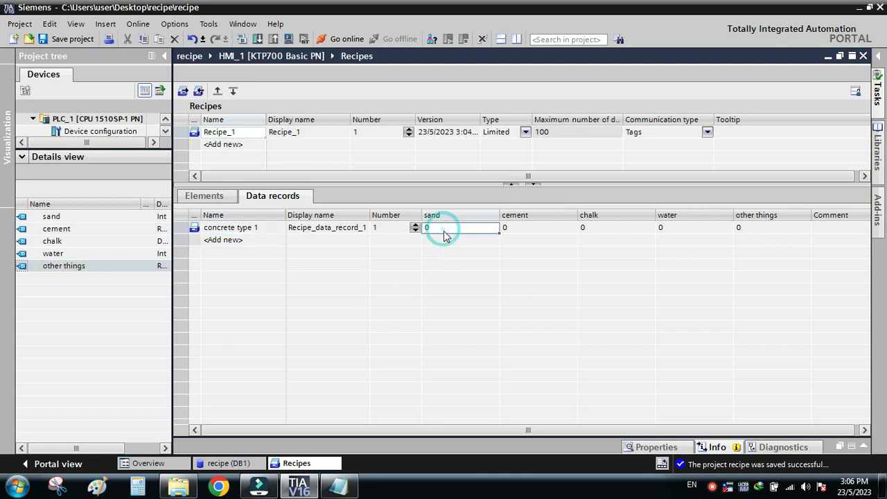
text(200)
key(Return)
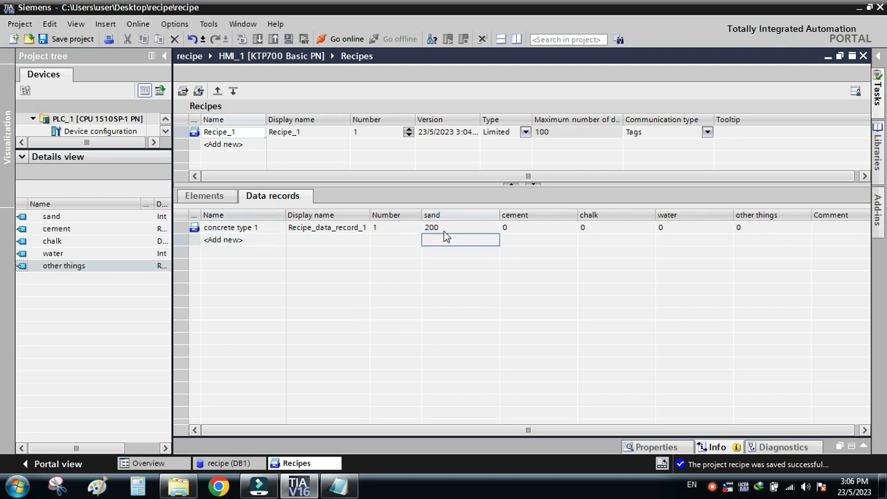
click(533, 229)
text(1)
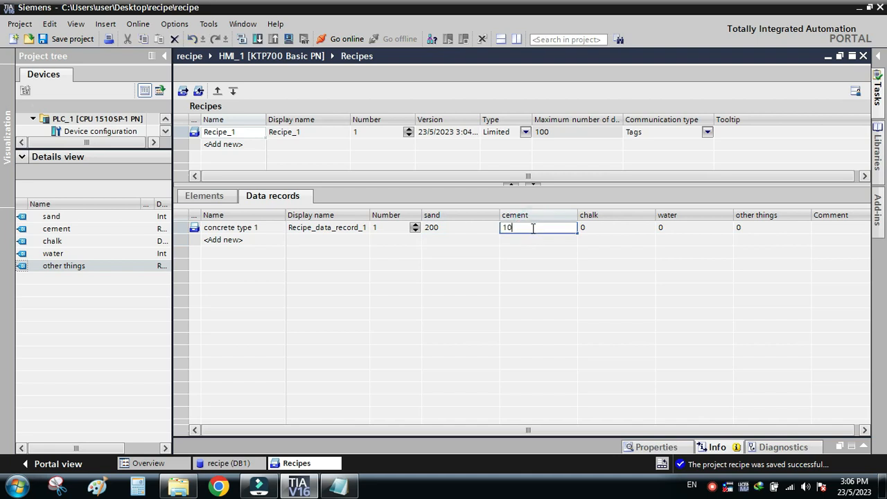
text(0)
Set chalk to 30, water to 50 and other things to 32 in the concrete type 1 data record
click(600, 235)
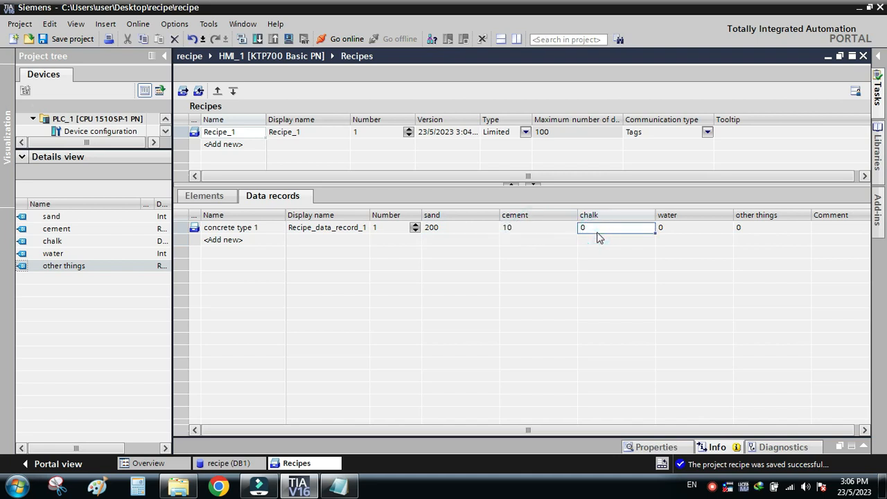
text(30)
key(Return)
click(676, 228)
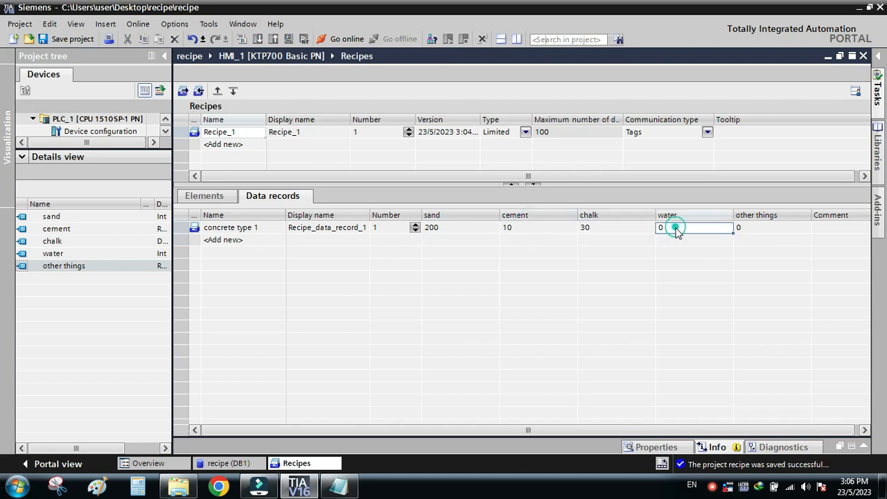
text(50)
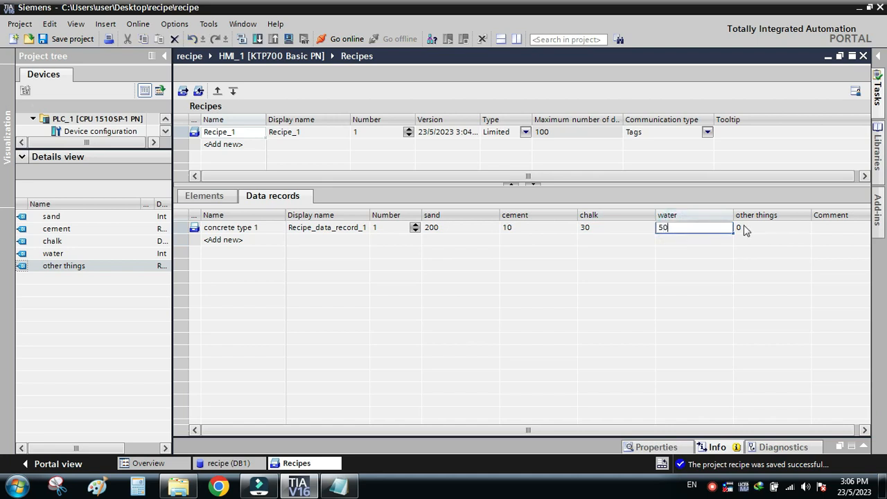
click(749, 229)
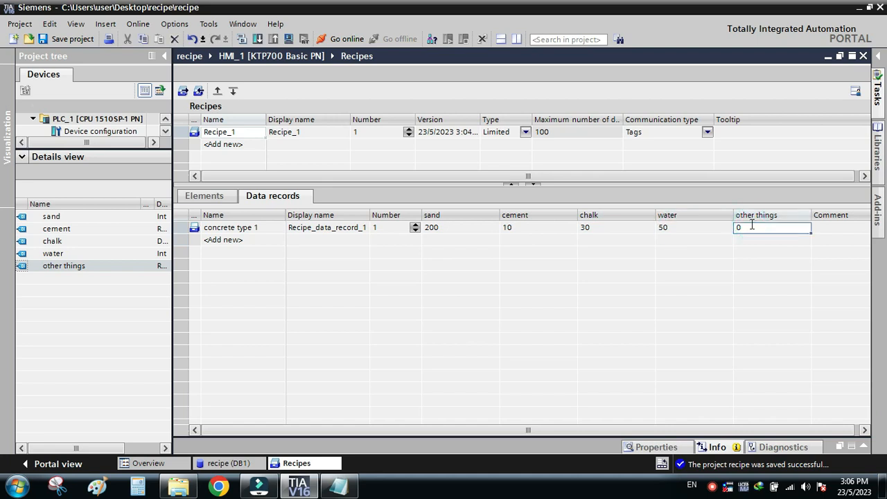
text(32)
key(Return)
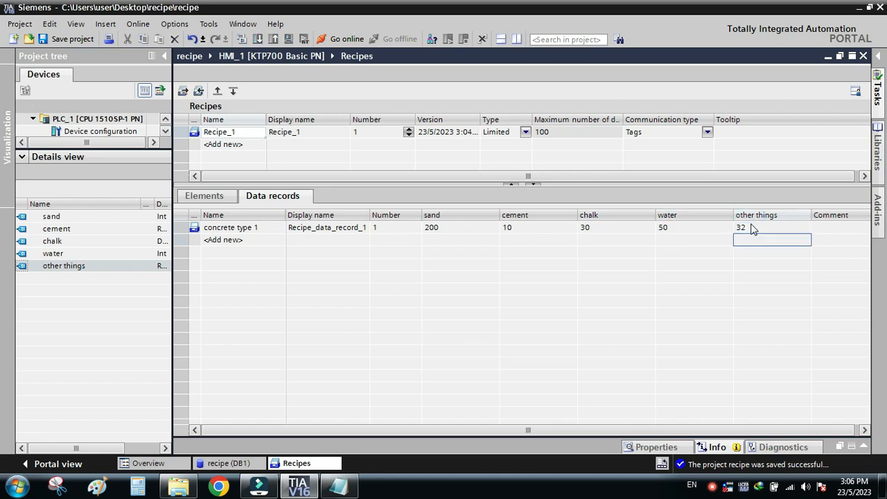
Add a second data record named "concrete type 2" to Recipe_1
click(272, 242)
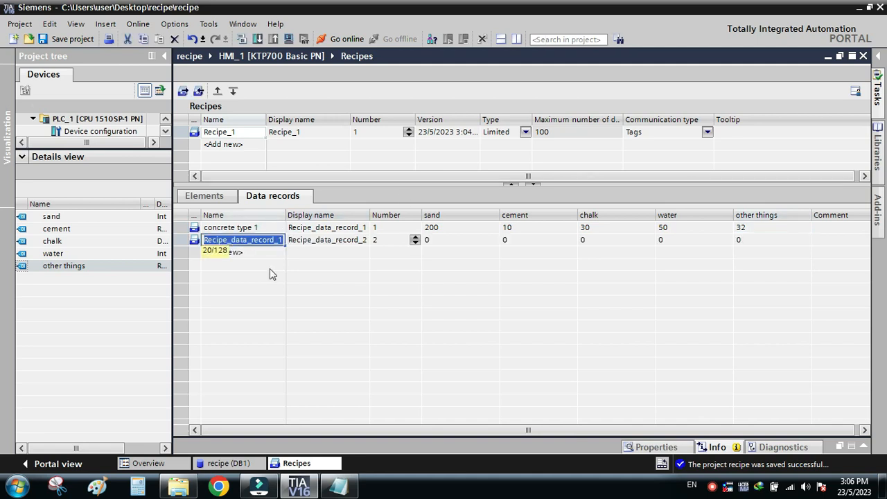
text(conc)
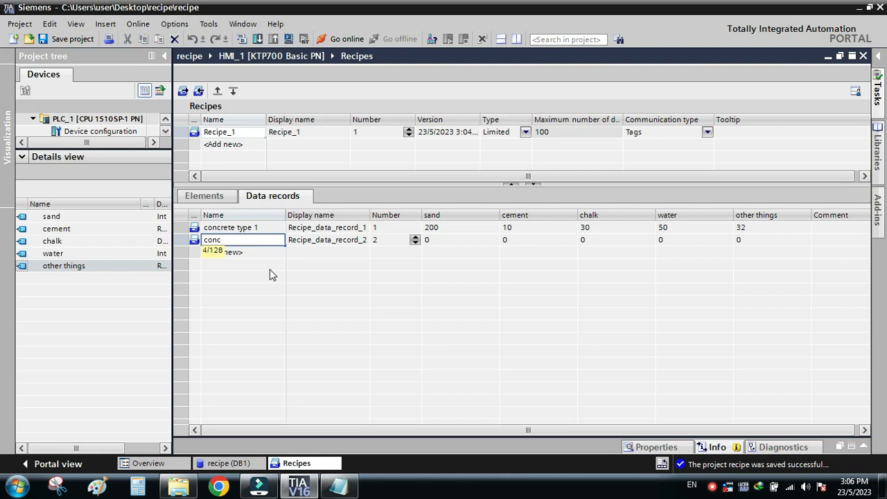
text(rete type 2)
Fill the concrete type 2 data record with sand 150, cement 23, chalk 64, water 40 and other things 10
click(450, 241)
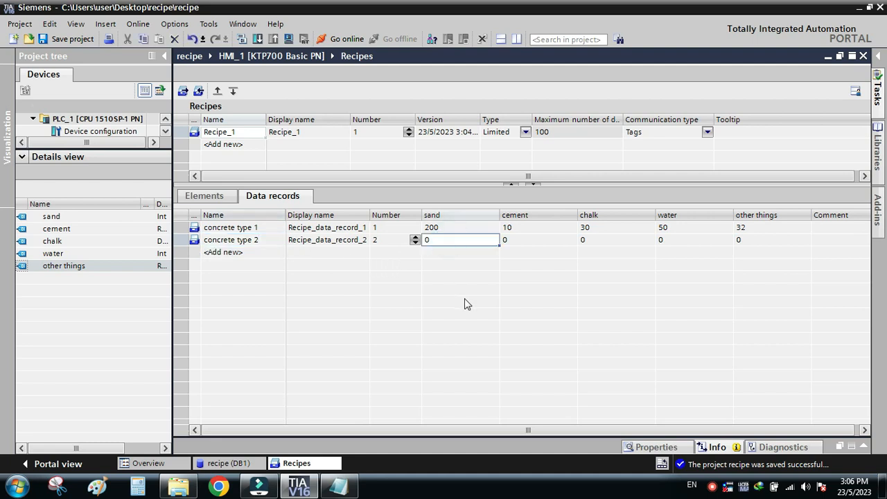
text(15)
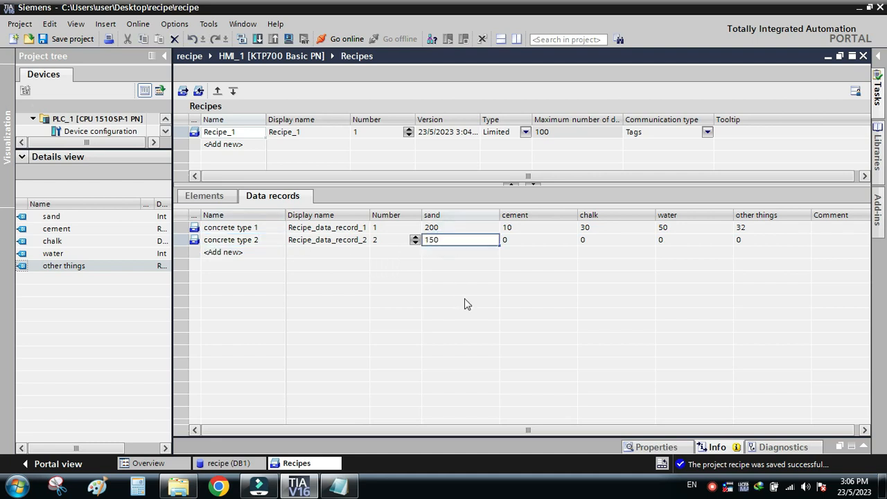
click(533, 242)
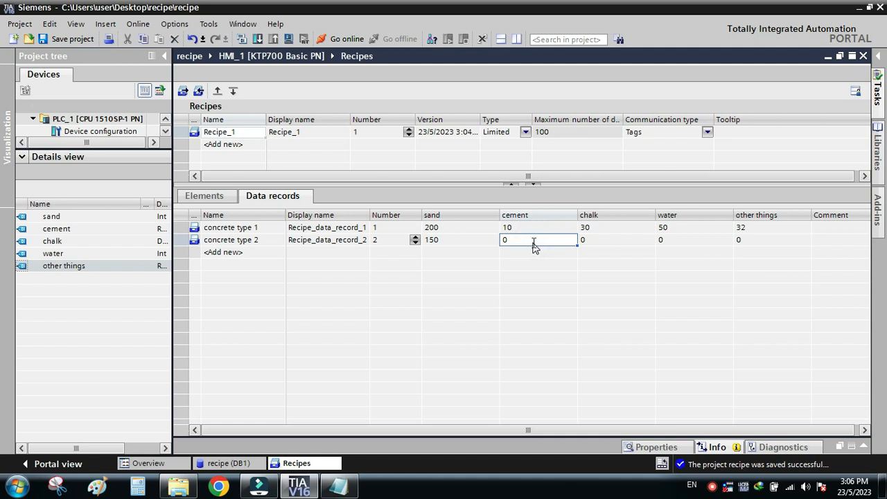
text(23)
click(597, 241)
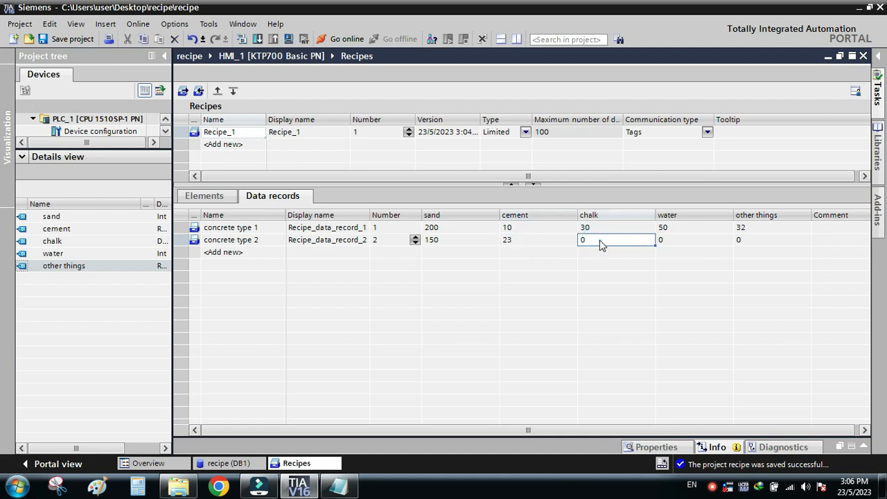
text(64)
click(694, 241)
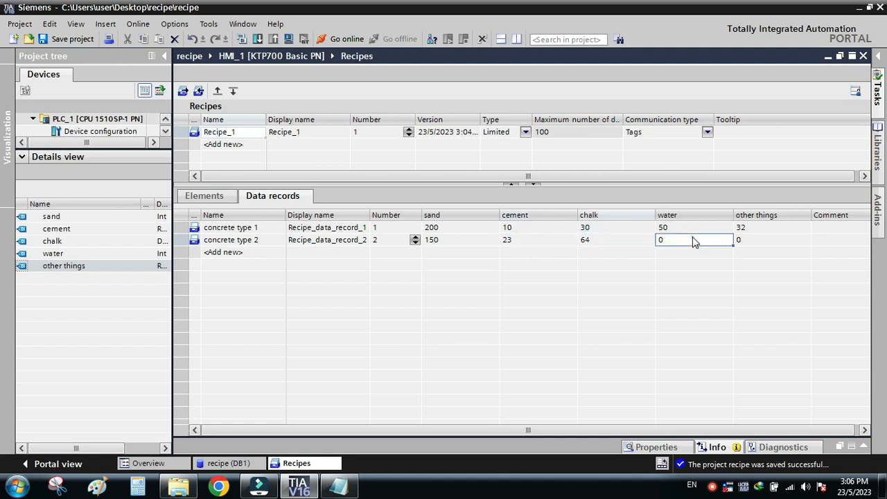
text(40)
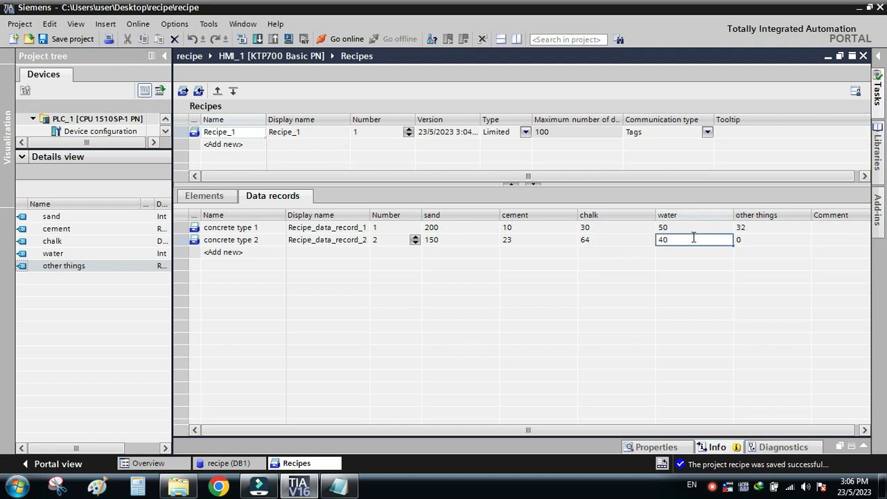
click(743, 244)
text(10)
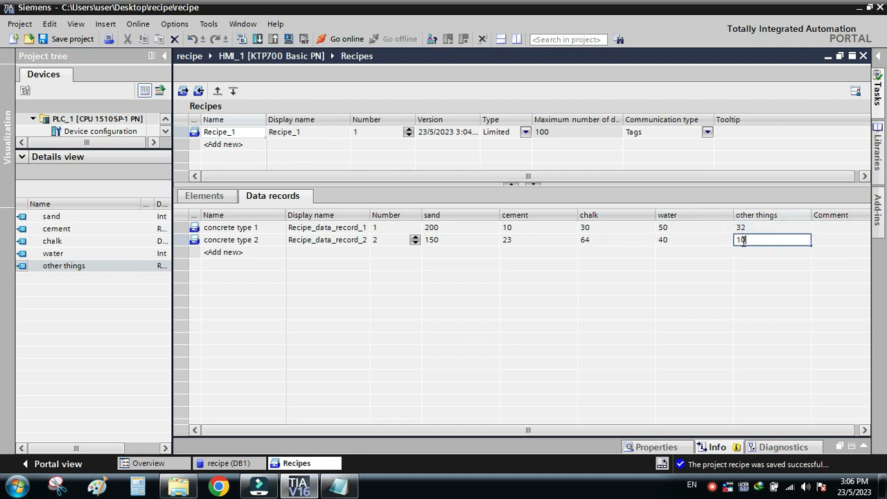
key(Return)
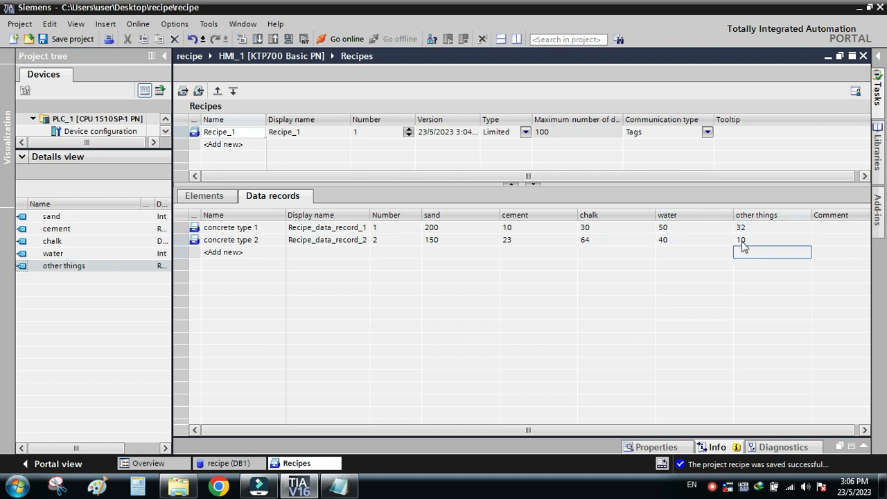
Switch to Notepad, make its window taller to view the recipe notes, and return to TIA Portal
click(339, 485)
scroll(613, 266, right, 4)
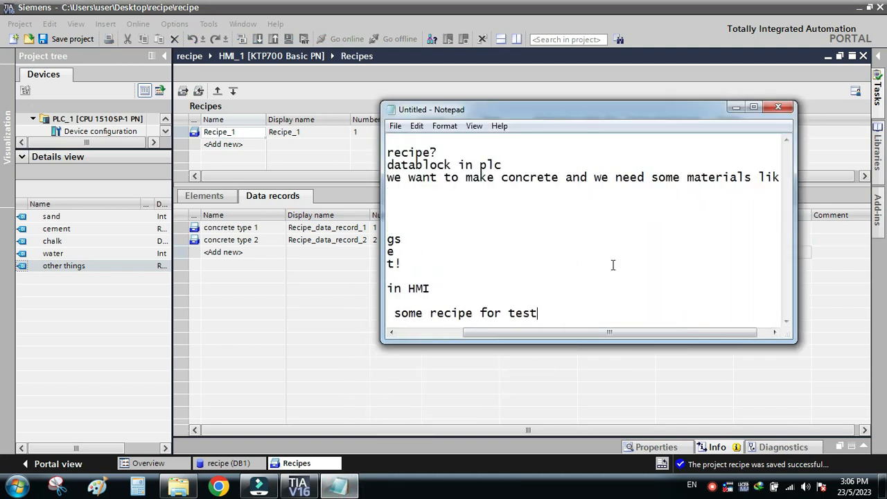
scroll(613, 266, left, 4)
click(685, 339)
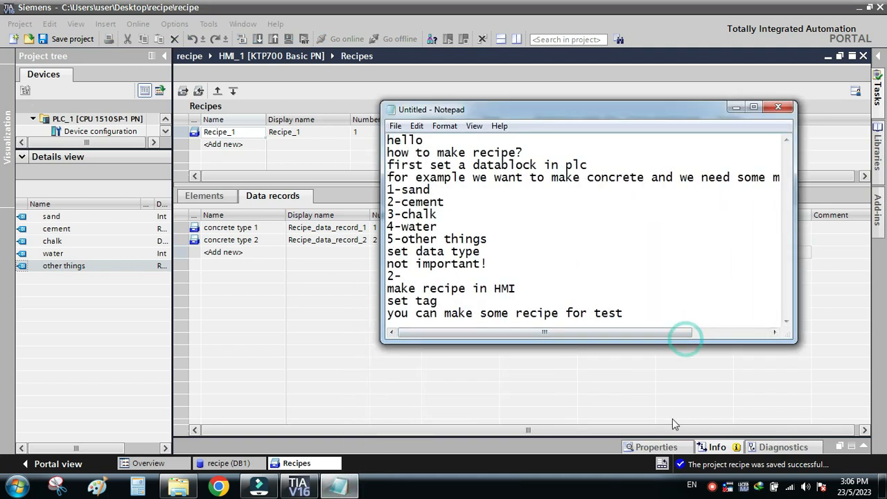
drag(696, 340, 696, 435)
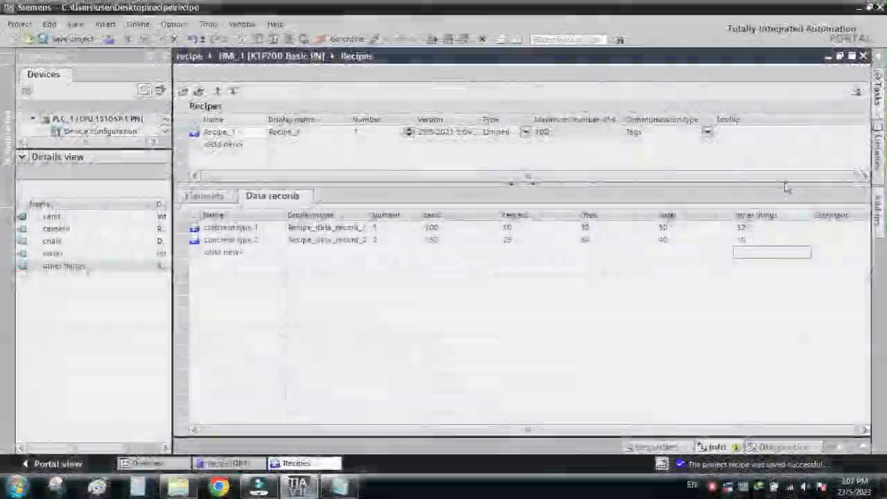
Enlarge the recipe list area, collapse the details view under the project tree and close the Recipes editor
drag(773, 184, 776, 285)
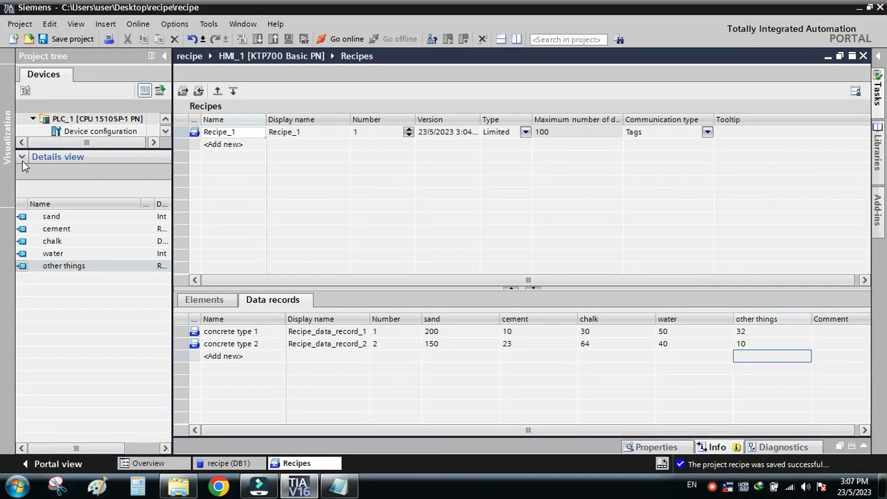
click(28, 156)
click(863, 56)
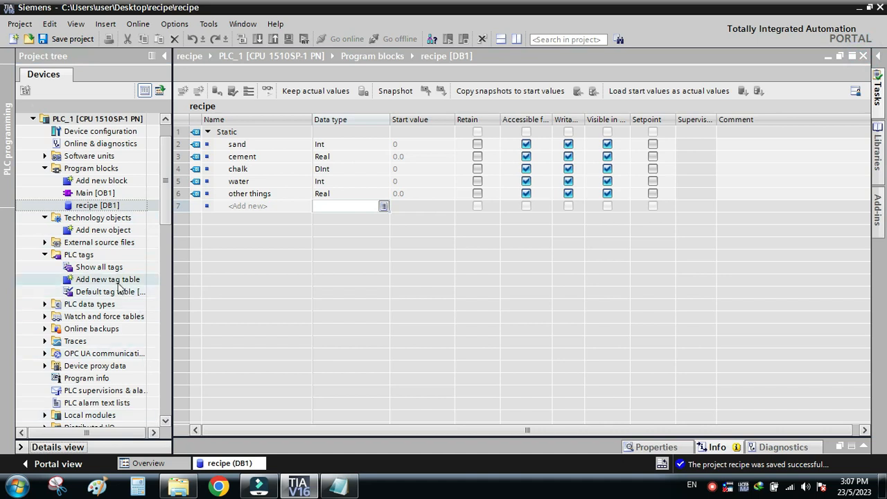
Open the Root screen of HMI_1 for editing
scroll(90, 208, down, 8)
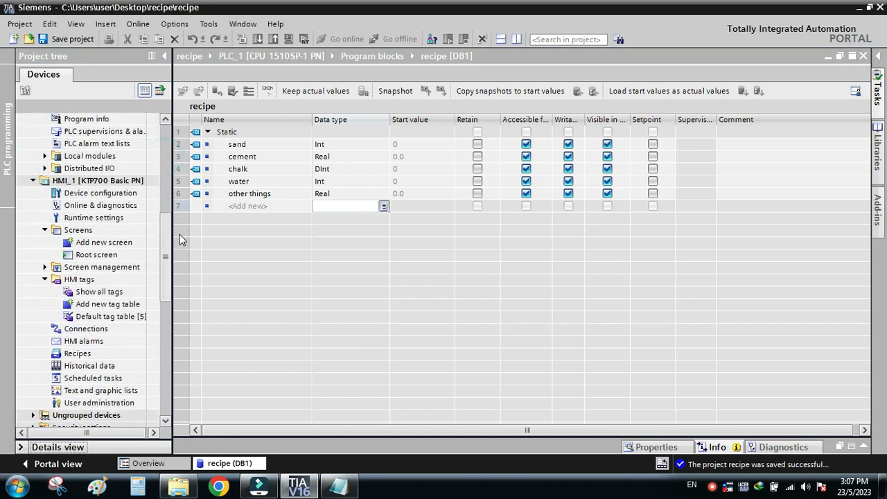
double_click(86, 206)
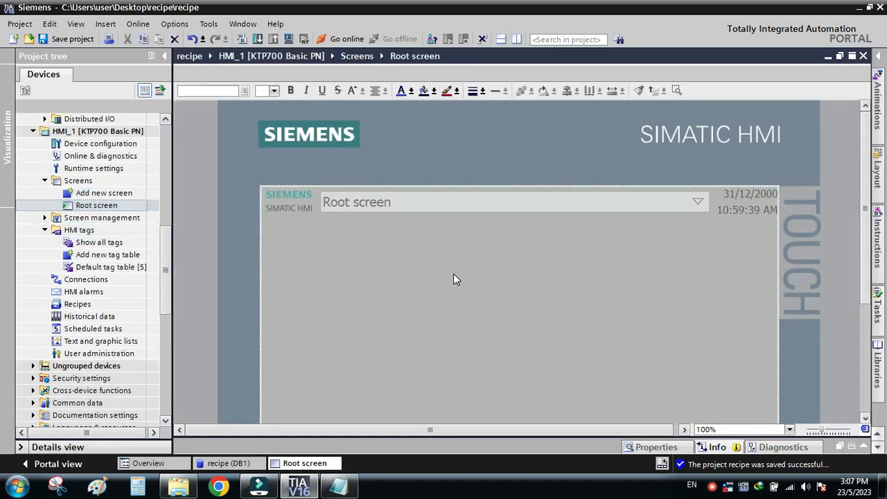
scroll(860, 161, down, 2)
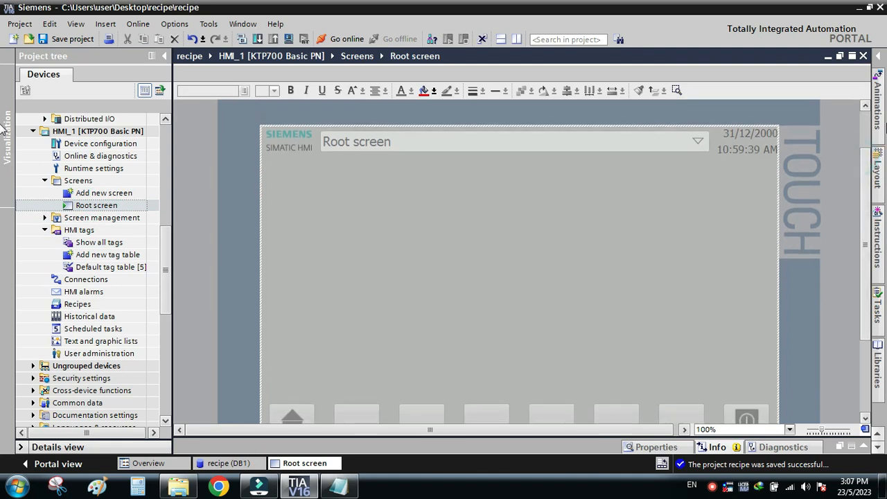
Show the Toolbox and place a Recipe view control in the middle of the Root screen
click(878, 121)
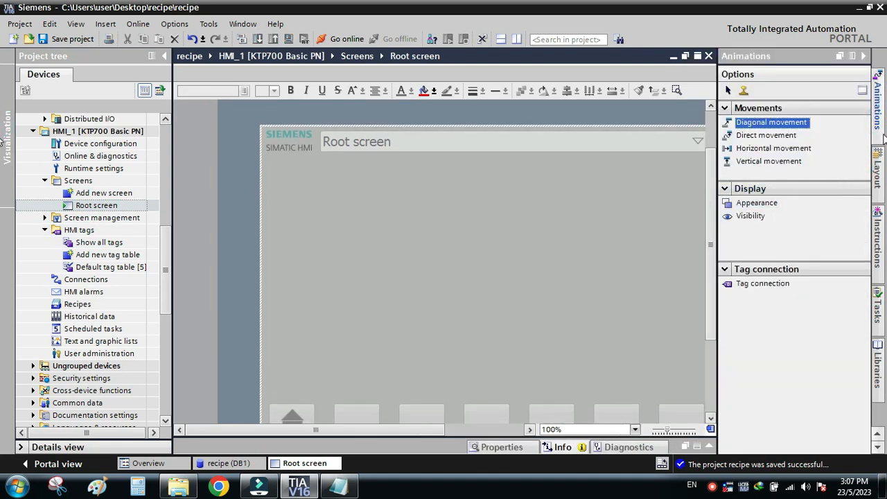
click(877, 435)
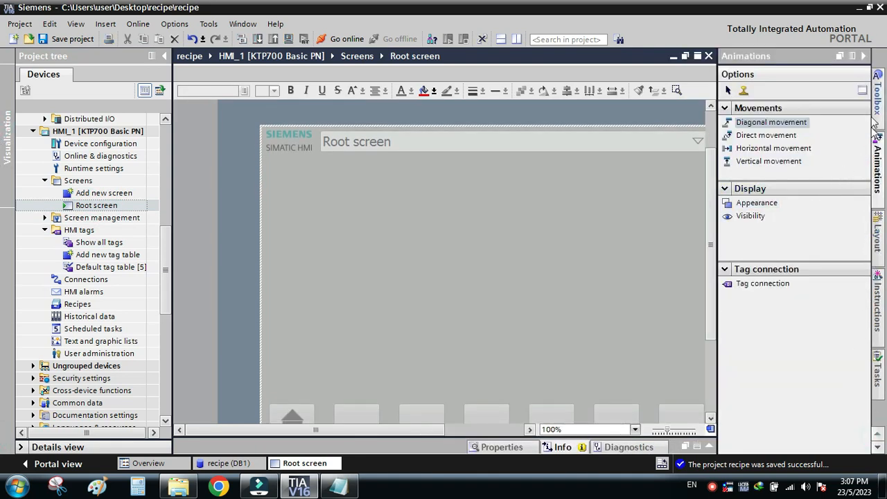
click(878, 94)
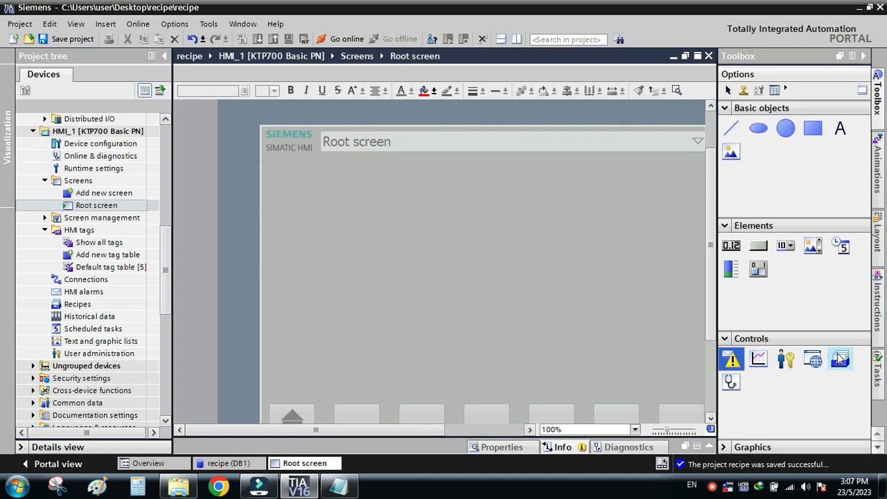
drag(840, 359, 541, 251)
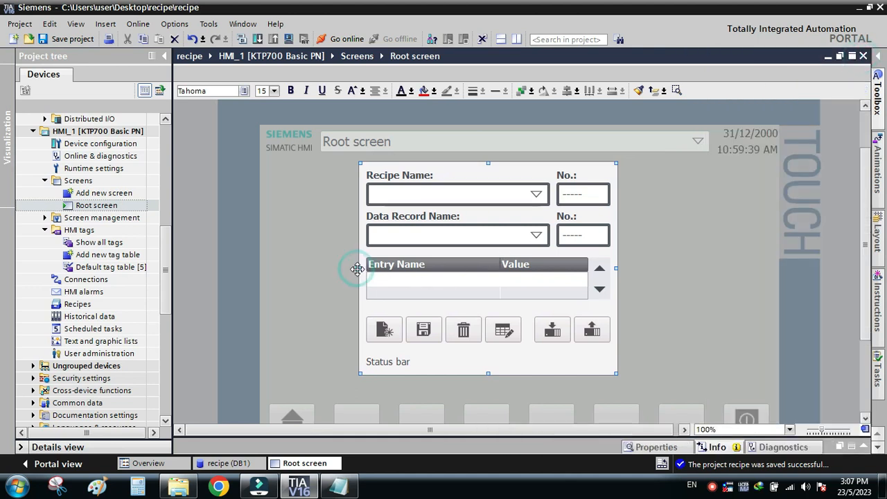
Enlarge the recipe view on all four sides so it covers most of the Root screen above the function buttons
drag(357, 269, 311, 268)
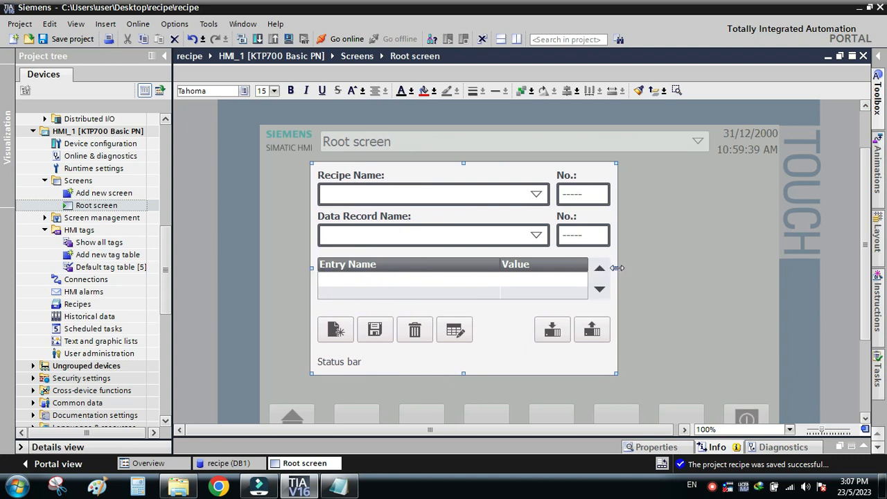
drag(617, 269, 735, 269)
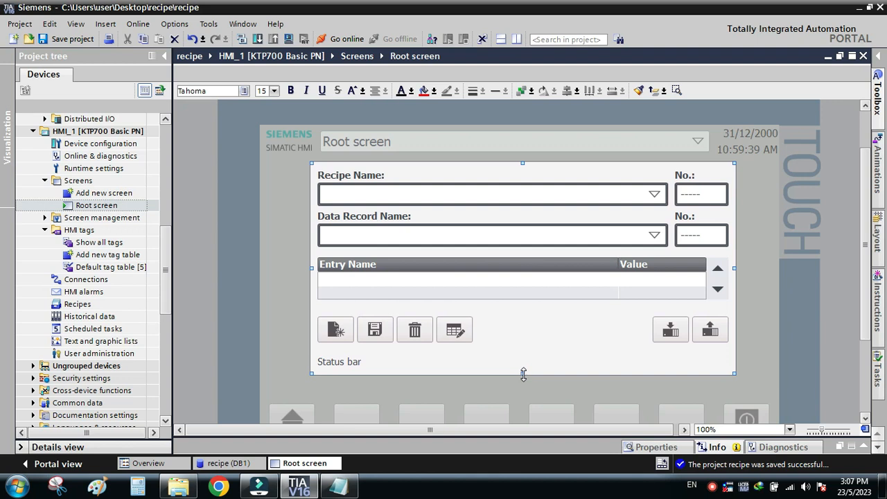
drag(523, 374, 524, 393)
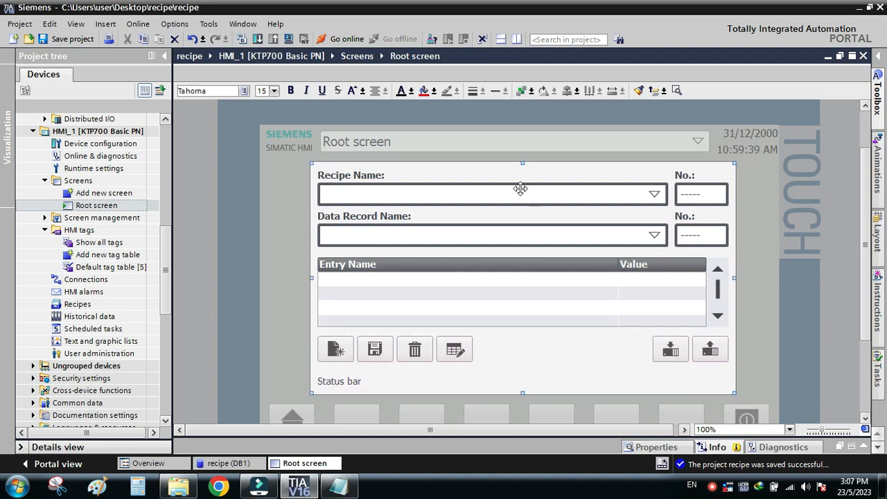
drag(523, 164, 520, 144)
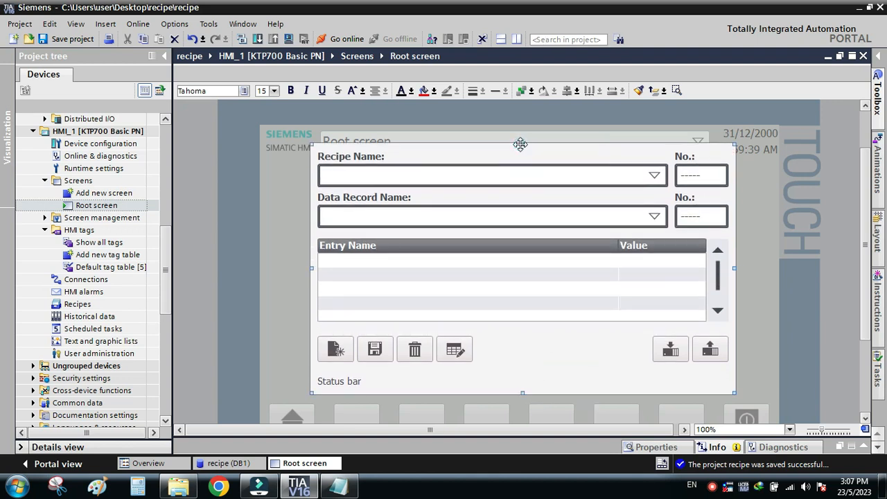
click(776, 267)
scroll(566, 278, down, 1)
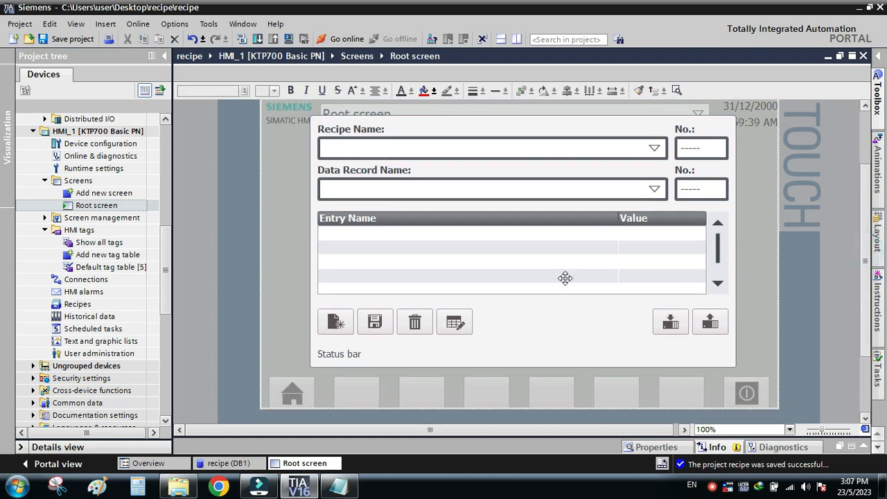
View the notes in Notepad, return to TIA Portal and start the simulation of PLC_1
click(339, 488)
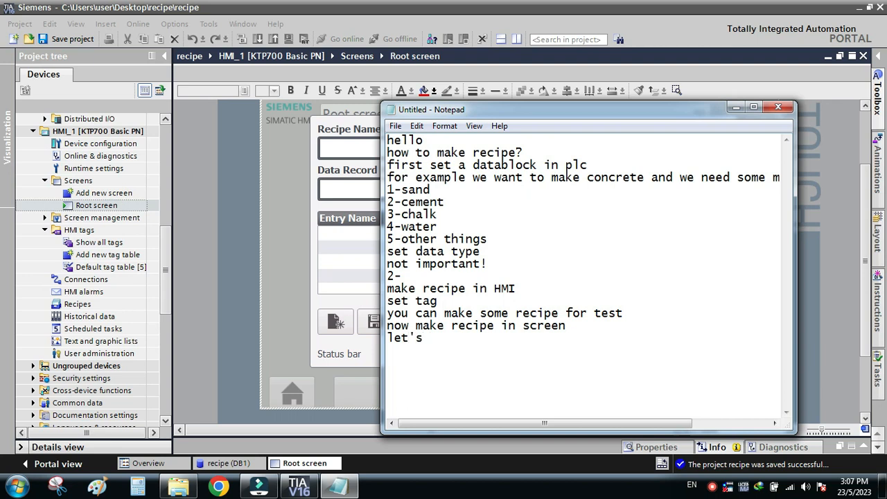
click(734, 108)
drag(167, 300, 159, 163)
click(51, 131)
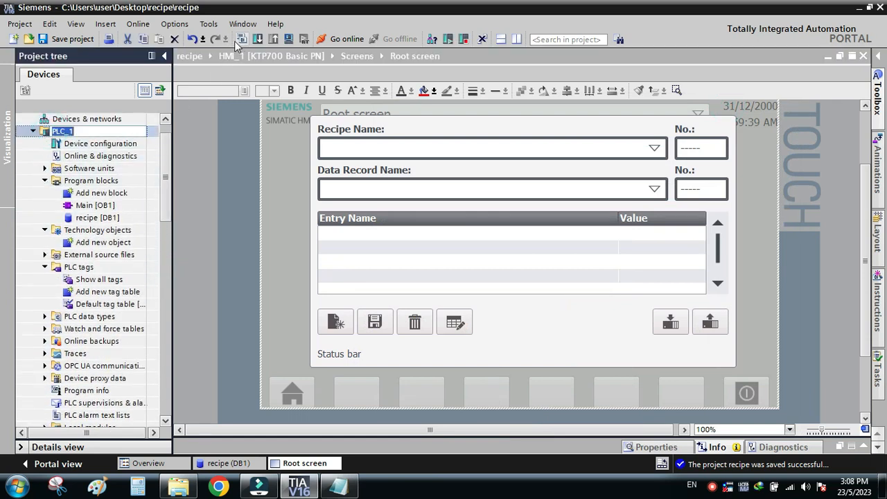
click(288, 39)
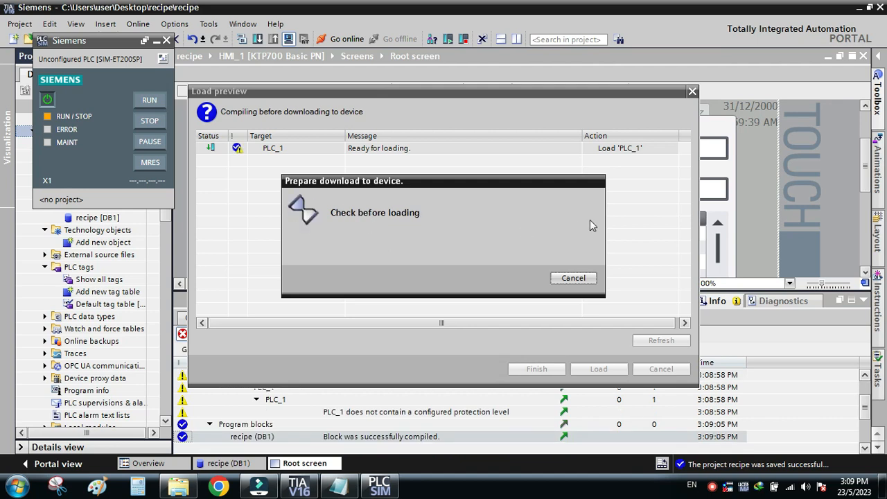
Load PLC_1 into the simulated controller with the Start module action, finish the download and minimize the PLCSIM window
click(599, 369)
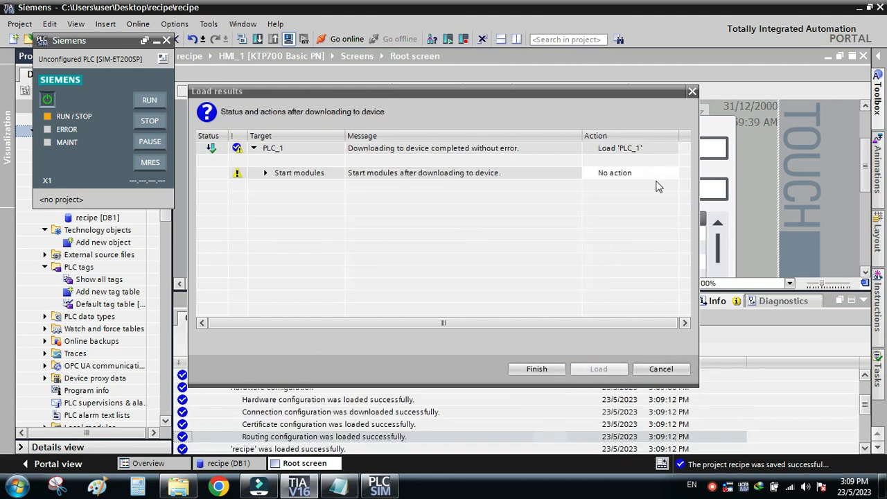
click(652, 174)
click(671, 174)
click(624, 192)
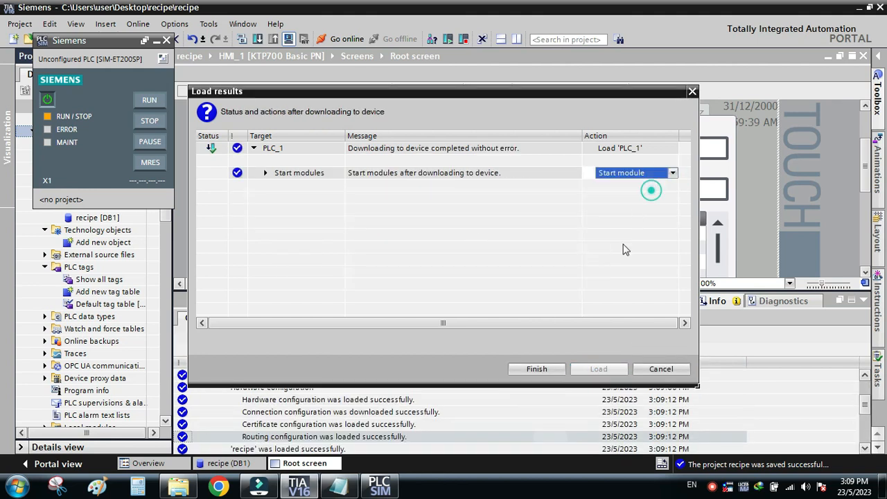
click(537, 369)
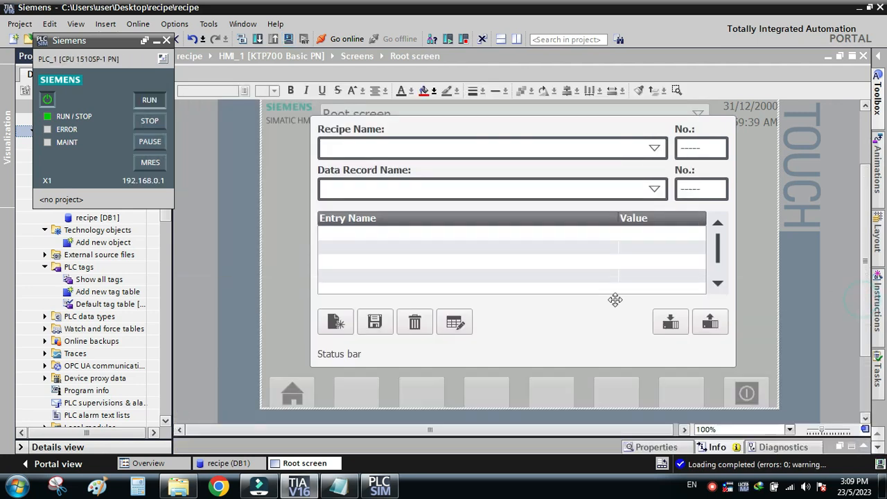
click(158, 41)
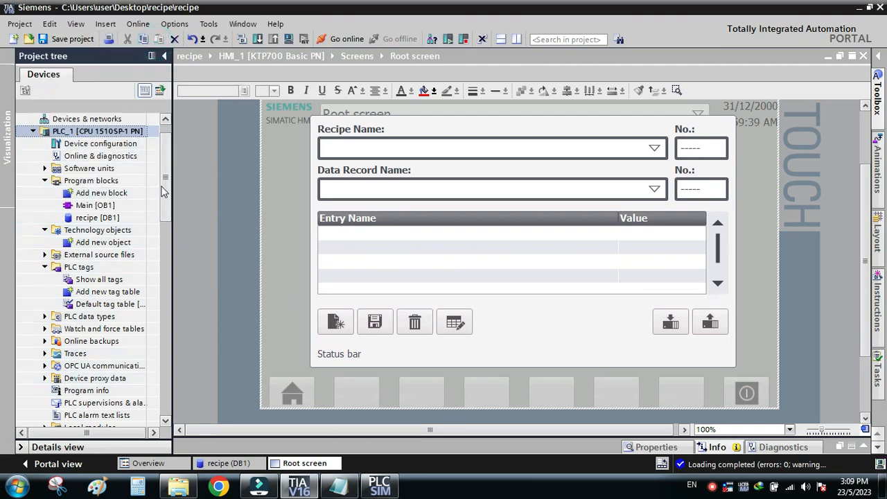
Copy Recipe_1's element names from sand to other things over their display names, overwriting the attributes, and close the Recipes editor
drag(165, 190, 165, 279)
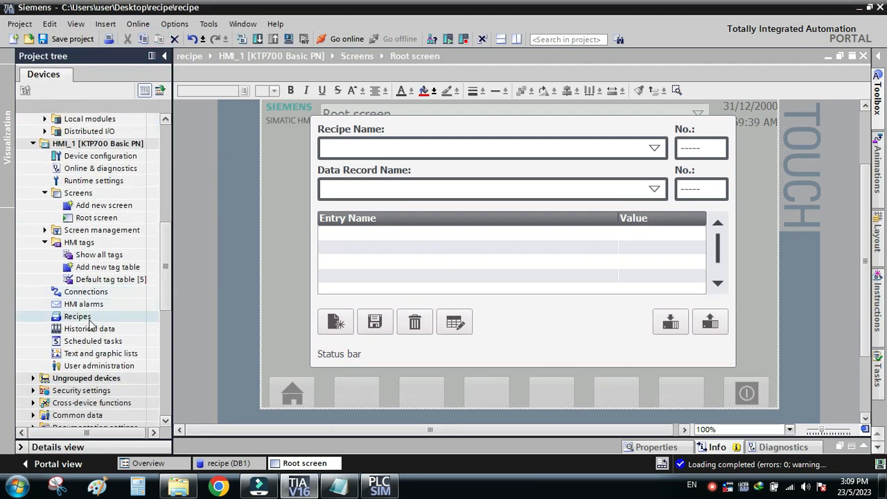
double_click(80, 316)
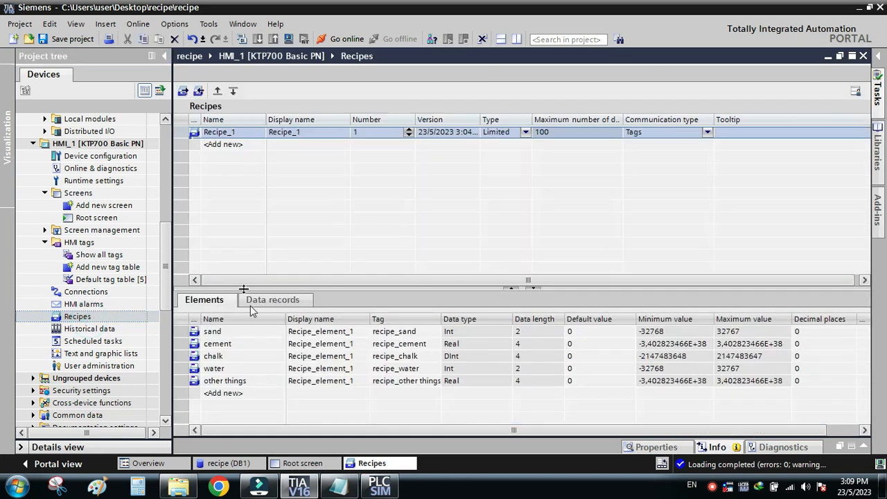
drag(233, 332, 239, 380)
right_click(241, 380)
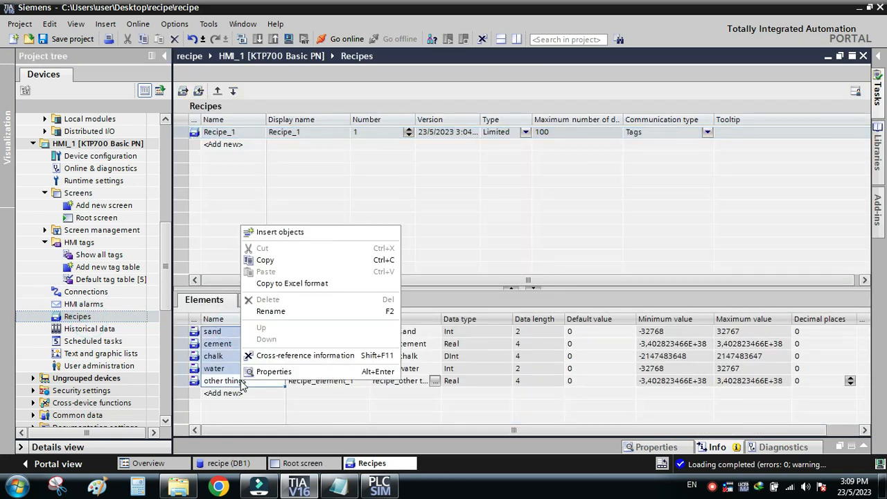
click(287, 260)
right_click(321, 333)
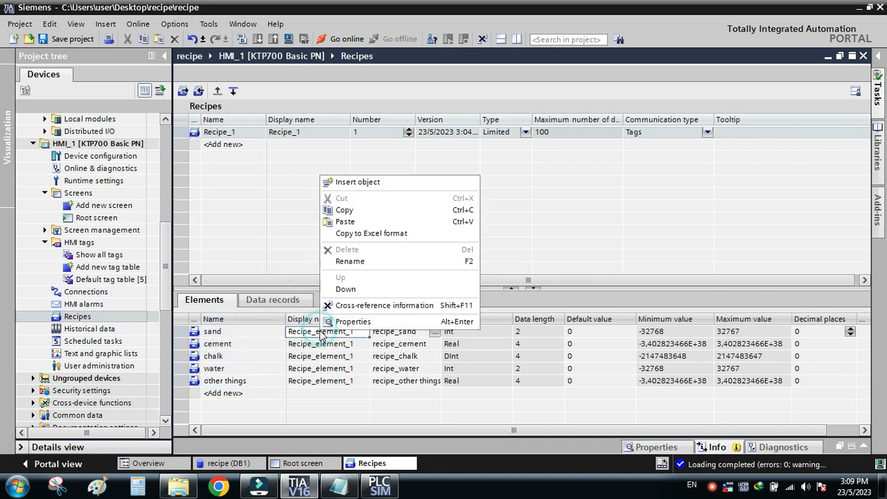
click(345, 221)
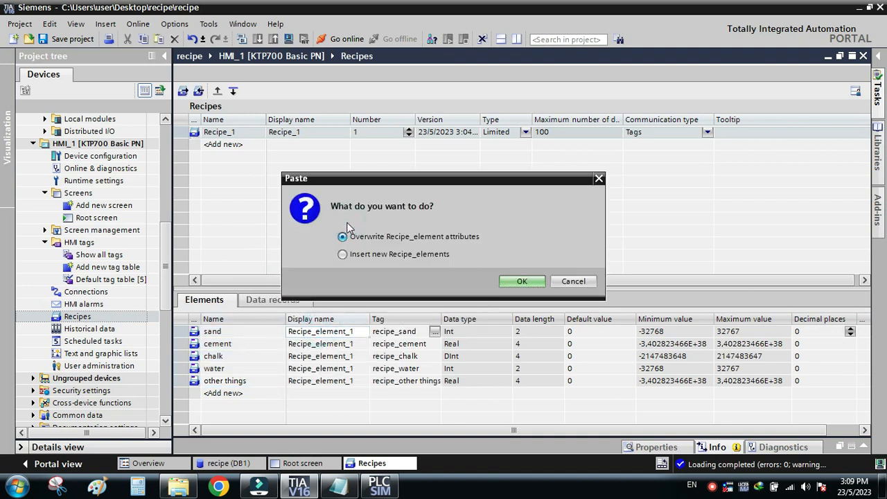
click(525, 282)
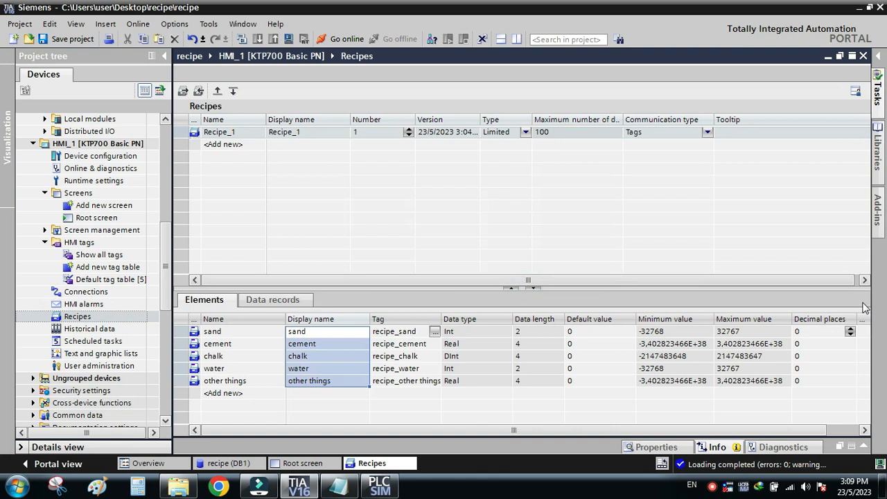
click(863, 55)
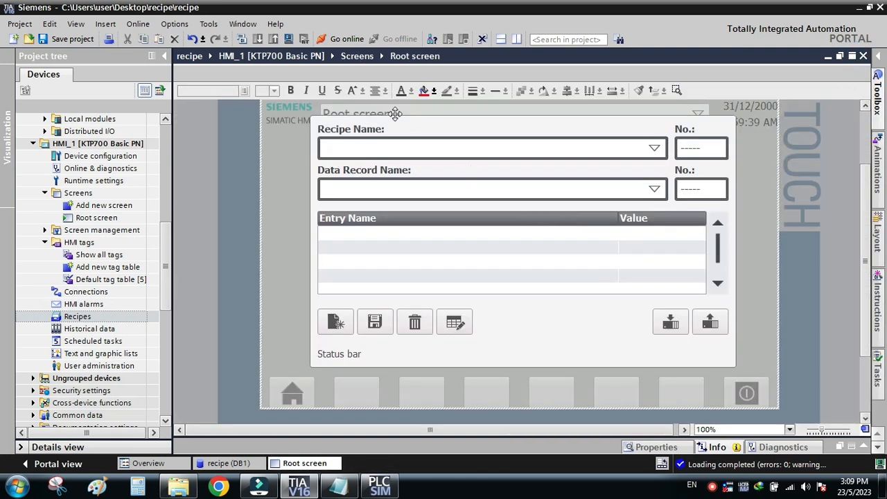
Start the HMI_1 simulation, return to TIA Portal to collapse the inspector window and close the Root screen
click(289, 39)
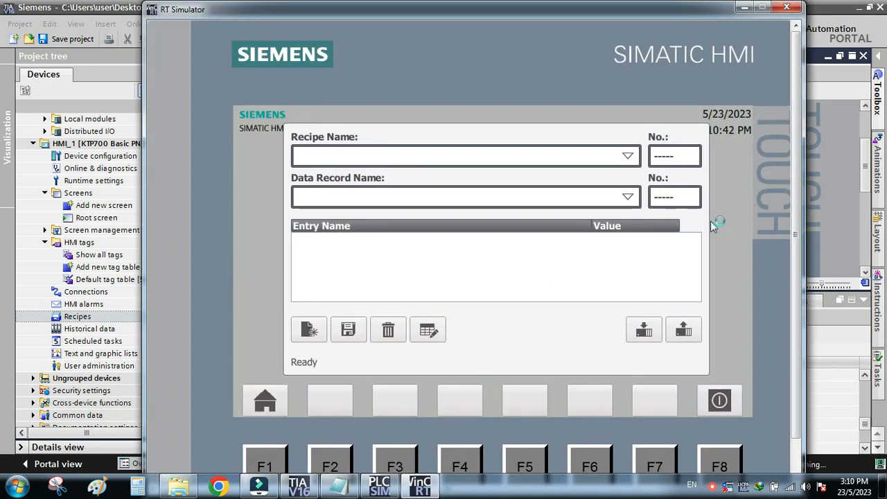
click(871, 310)
click(864, 299)
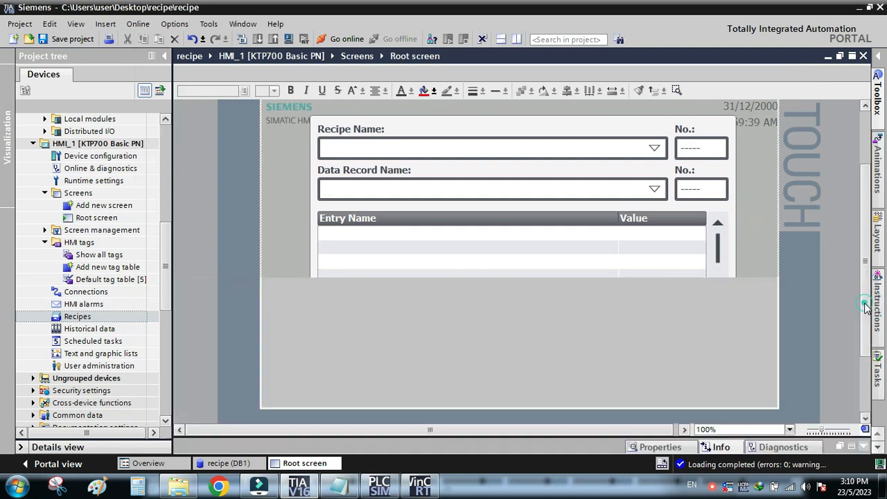
click(863, 56)
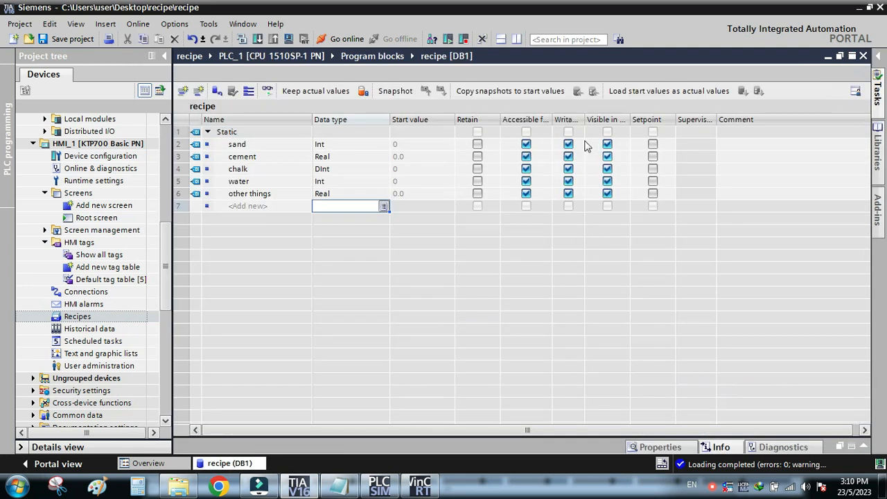
Monitor the recipe data block online, narrow its Name, Data type and Start value columns and collapse the project tree
click(267, 92)
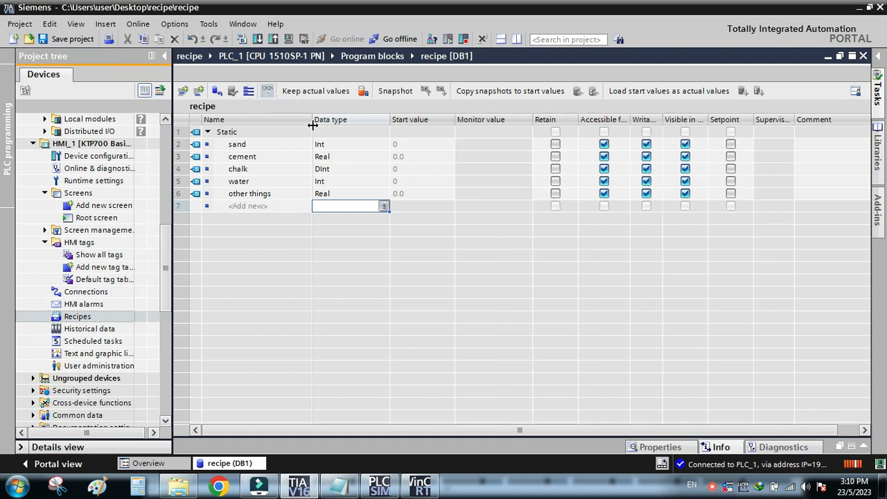
drag(313, 125, 269, 129)
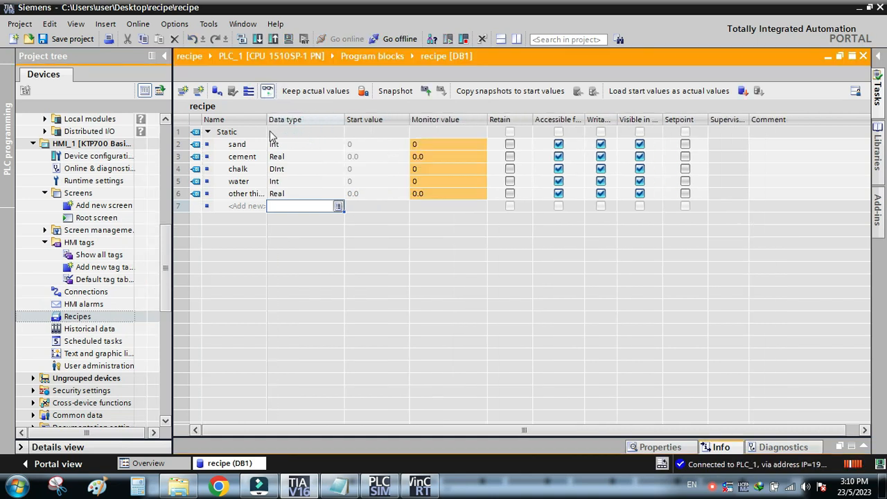
drag(343, 123, 298, 128)
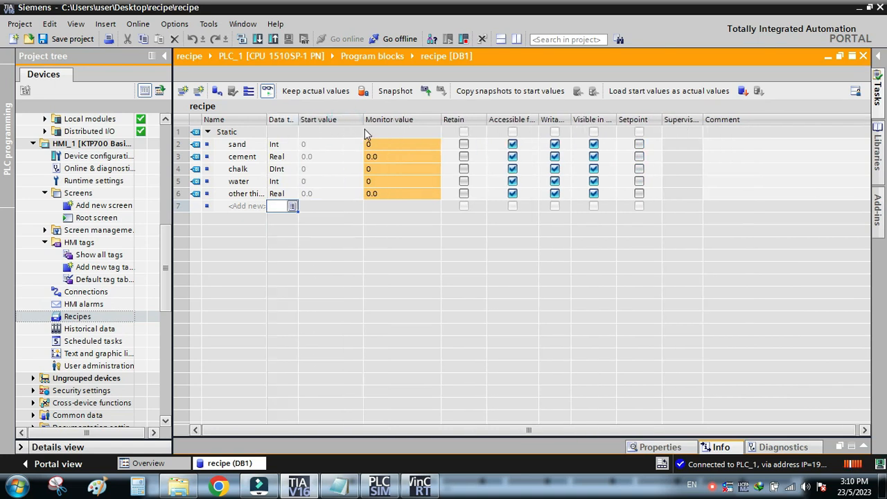
drag(363, 119, 322, 121)
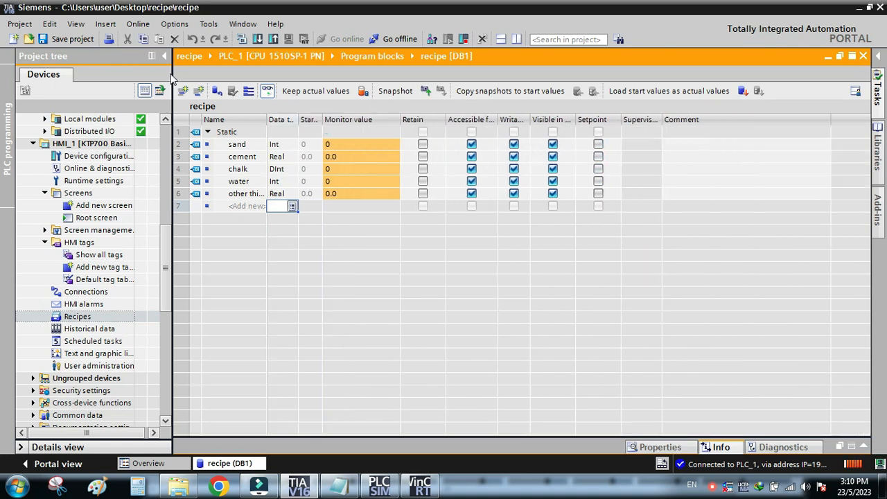
click(165, 55)
Switch to RT Simulator, move its window clear of the monitor values and select Recipe_1 with Recipe_data_record_1
click(412, 479)
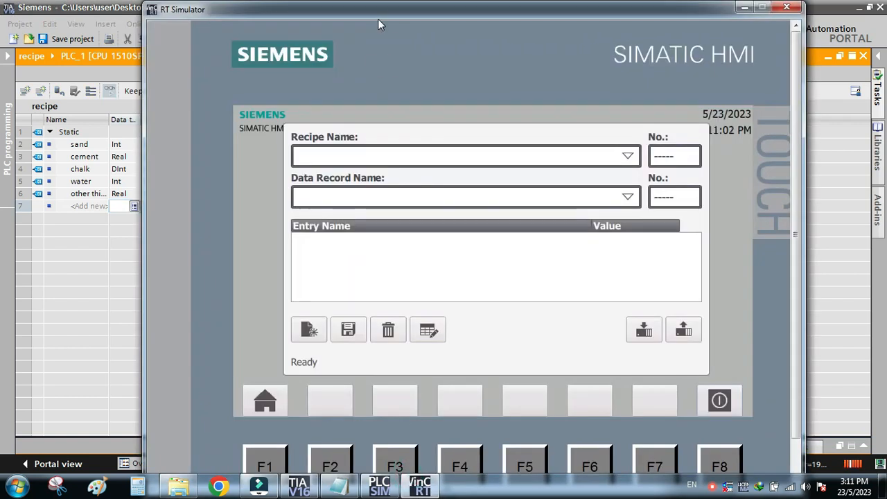
drag(377, 24, 445, 25)
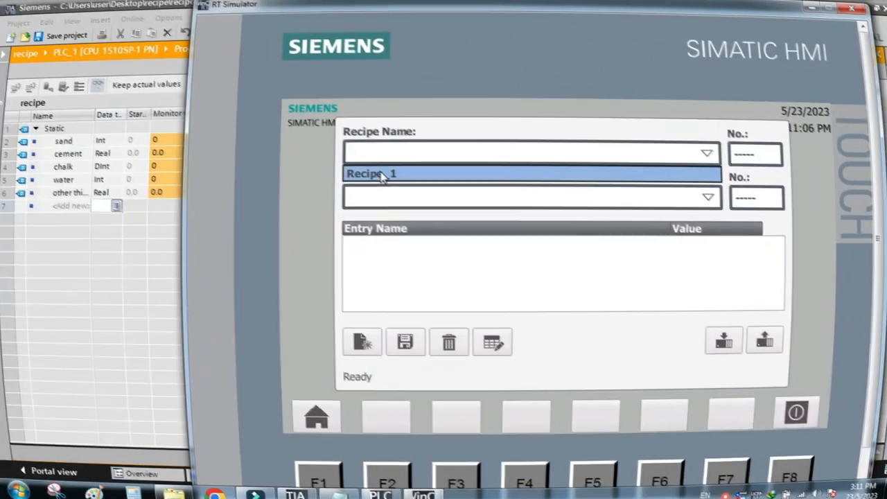
click(381, 175)
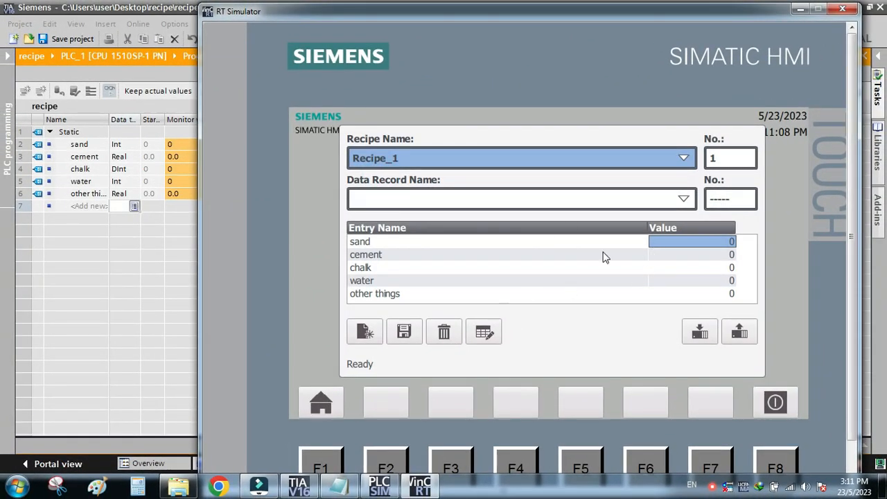
click(683, 199)
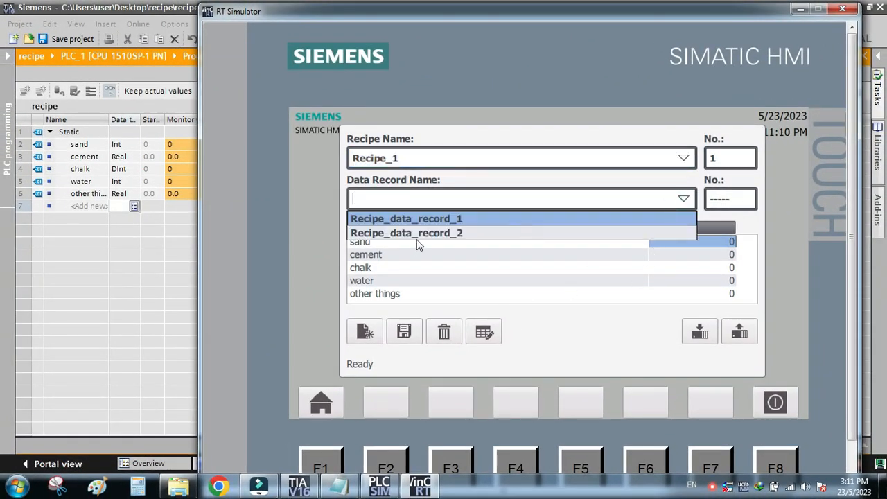
click(410, 220)
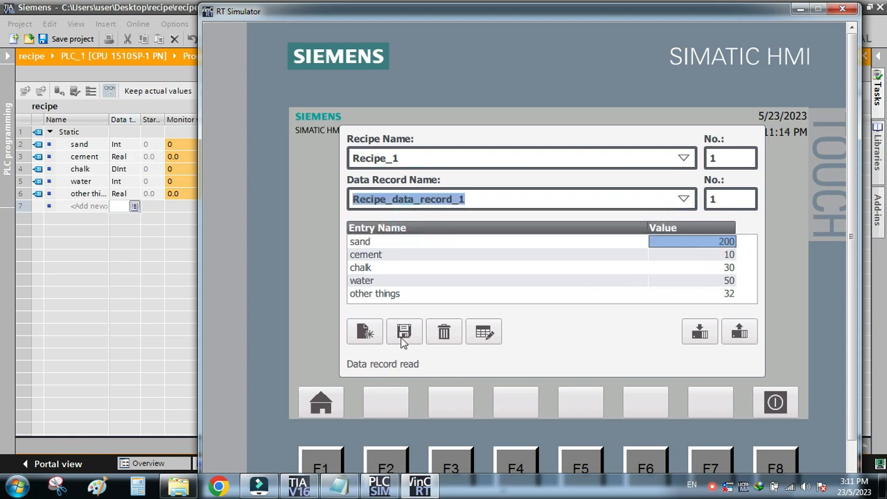
Write Recipe_data_record_1 to the PLC, then select Recipe_data_record_2 and write it to the PLC too
click(695, 332)
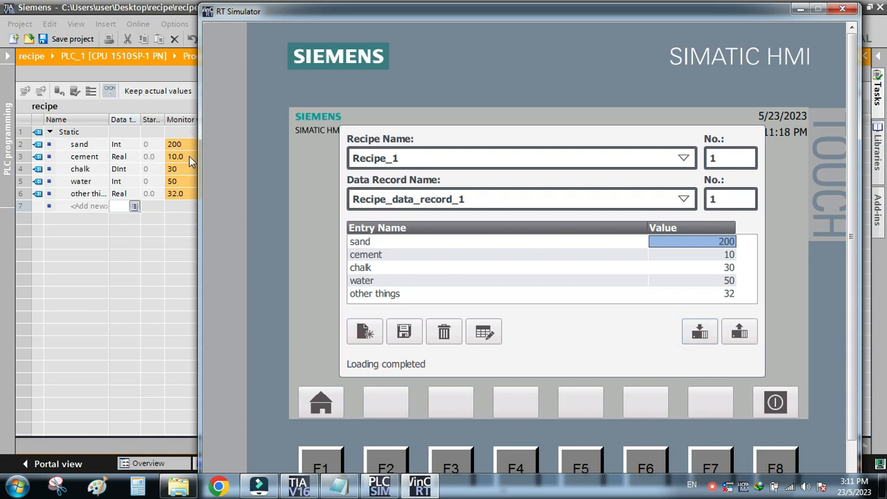
click(664, 201)
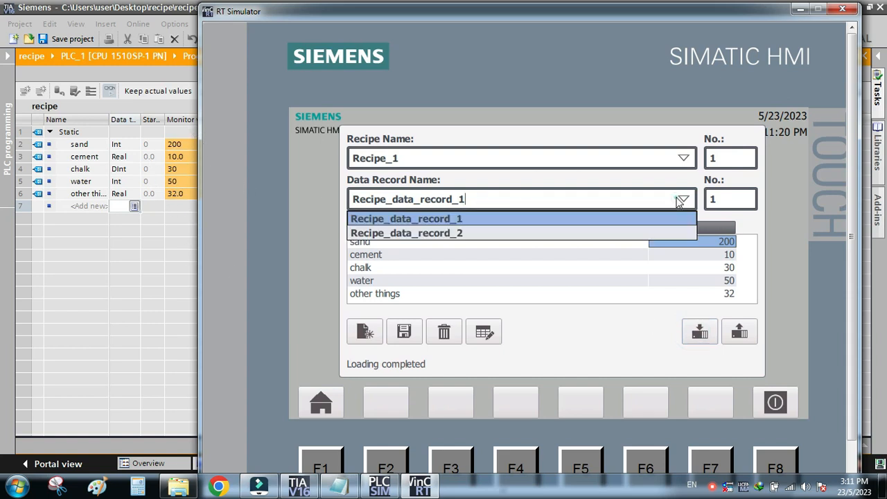
click(400, 233)
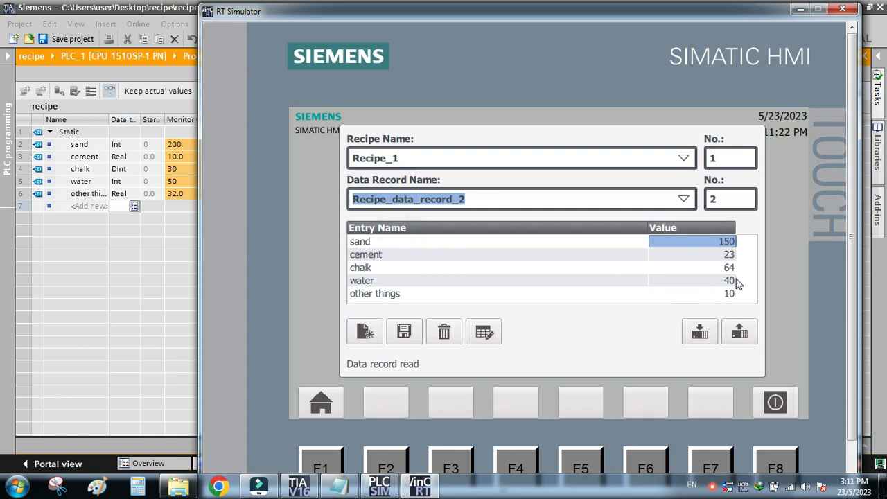
click(697, 330)
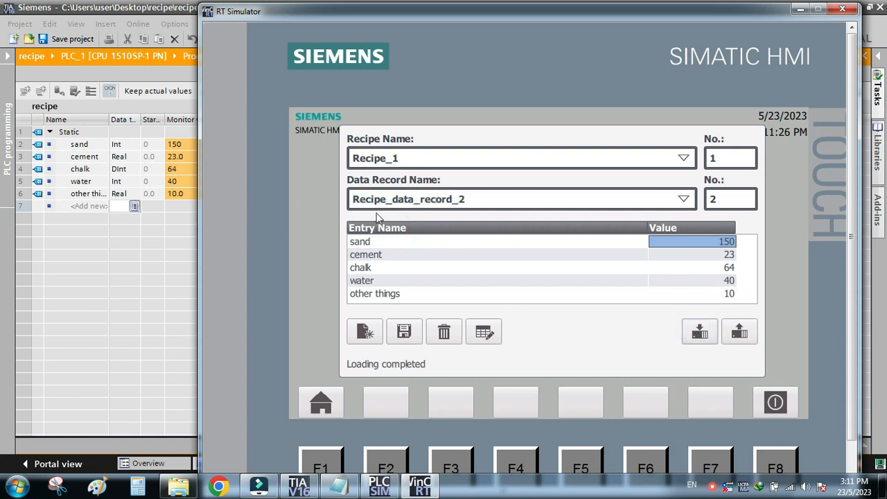
Switch to Notepad, add the line "make new recipe" to the notes and minimize the window
click(339, 486)
text(m)
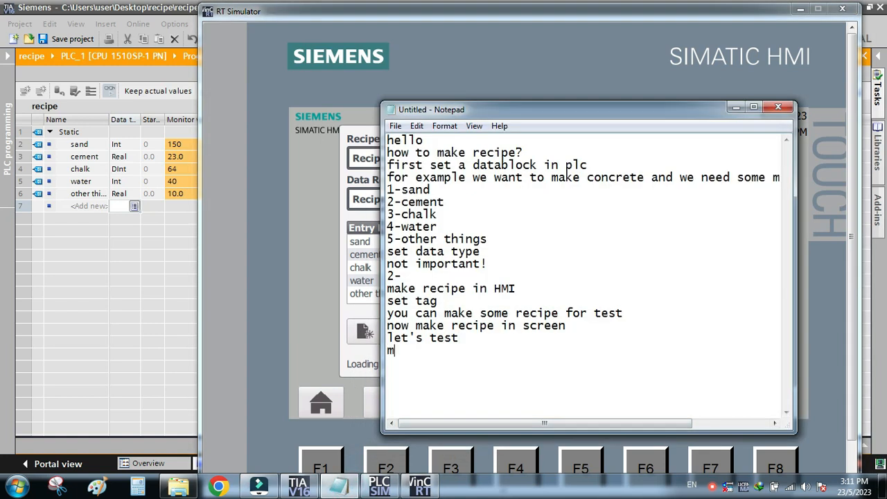
text(ake new recipe)
click(736, 108)
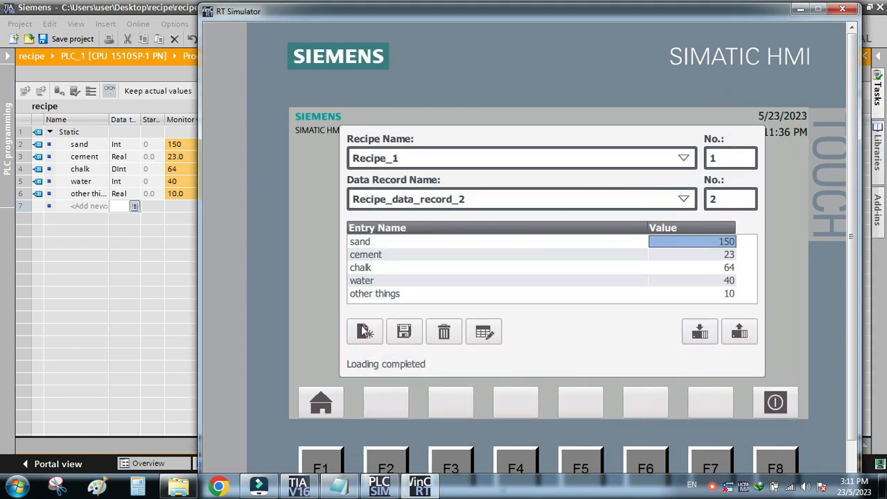
Create a new data record named test recipe in Recipe_1 with sand set to 25 and cement to 40
click(364, 330)
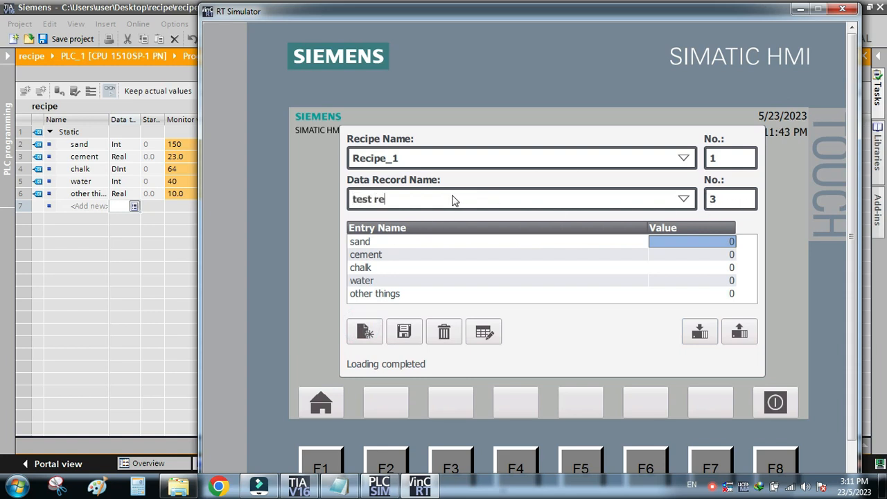
click(674, 245)
click(415, 315)
click(415, 276)
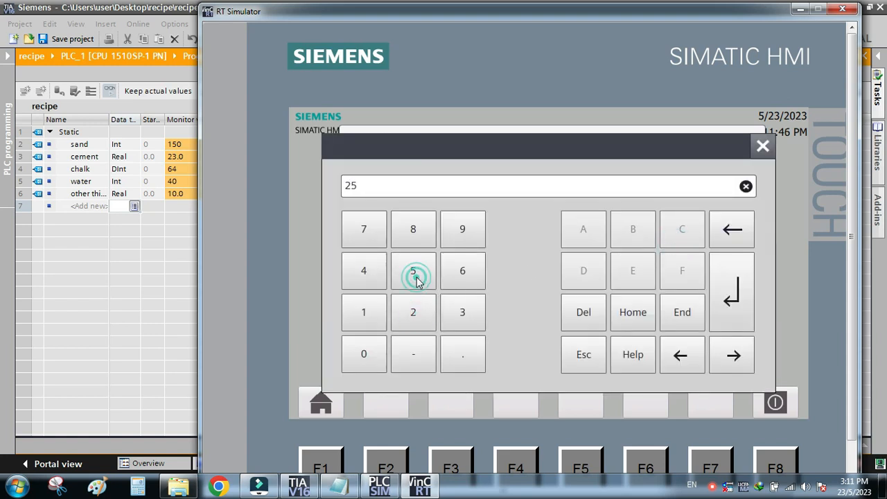
click(723, 312)
click(716, 257)
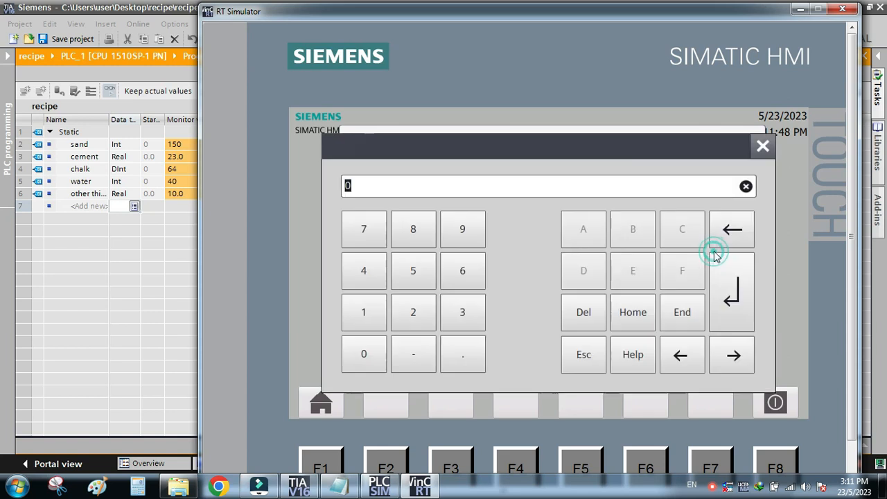
click(359, 275)
click(363, 353)
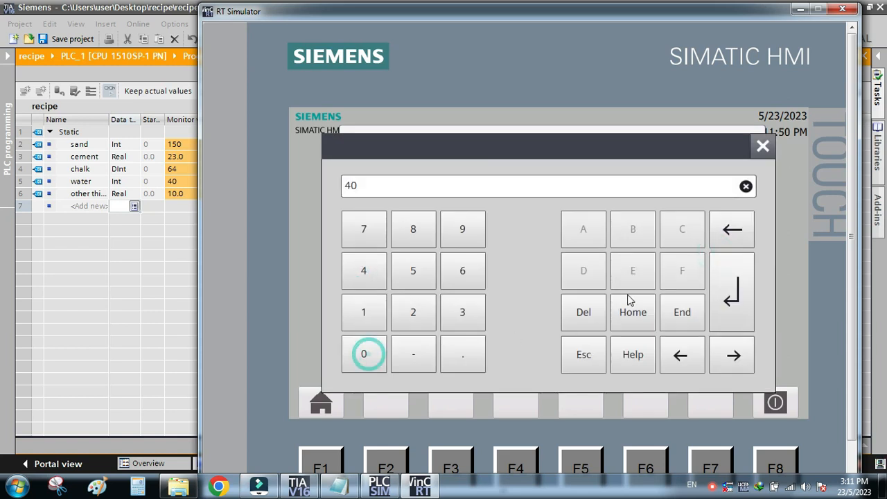
click(728, 298)
Set the chalk value of the test recipe record to 60 and its water value to 70
click(708, 270)
click(454, 273)
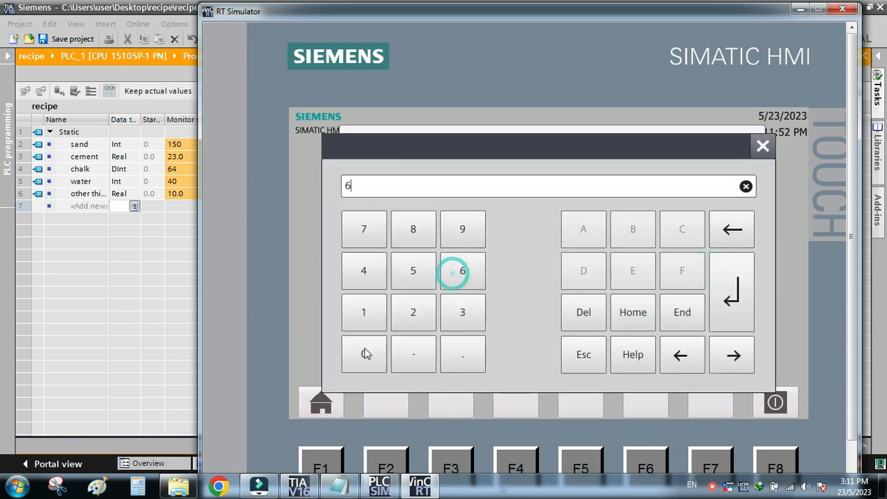
click(363, 353)
click(727, 294)
click(690, 281)
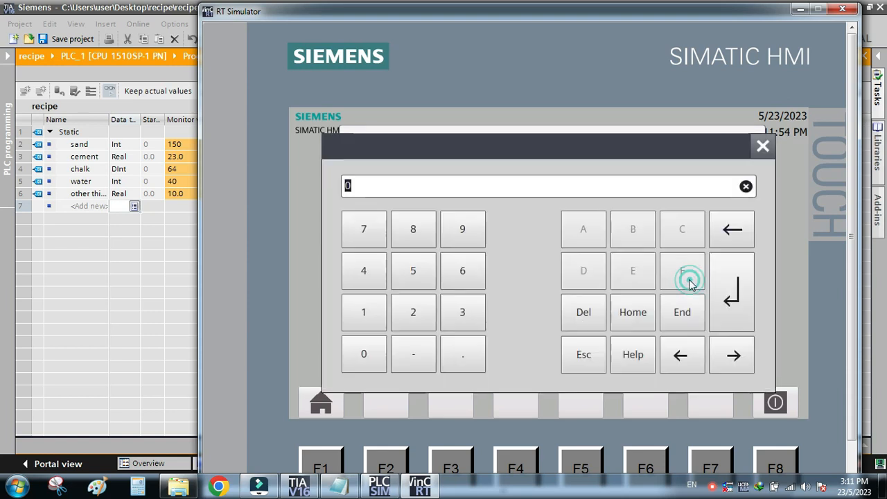
click(364, 229)
click(362, 350)
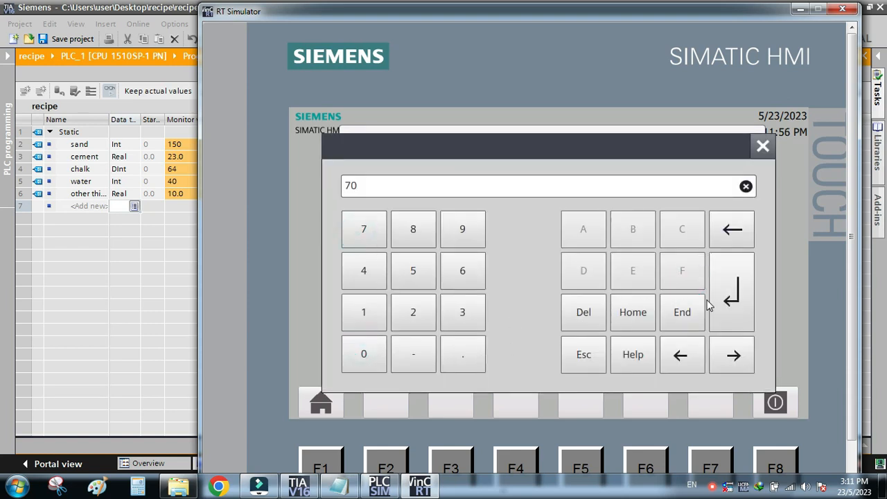
click(728, 298)
Set the other things value of the test recipe record to 2.5 and write the record to the PLC
click(723, 296)
click(413, 313)
click(474, 352)
click(409, 274)
click(728, 310)
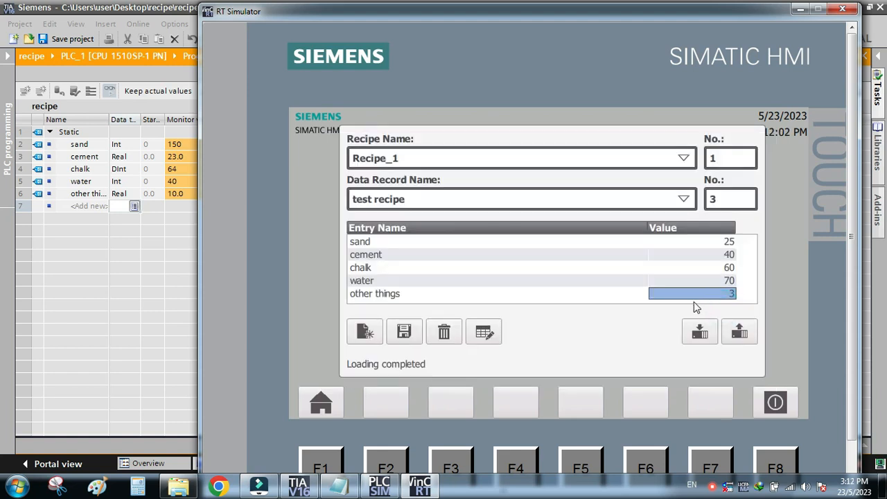
click(698, 331)
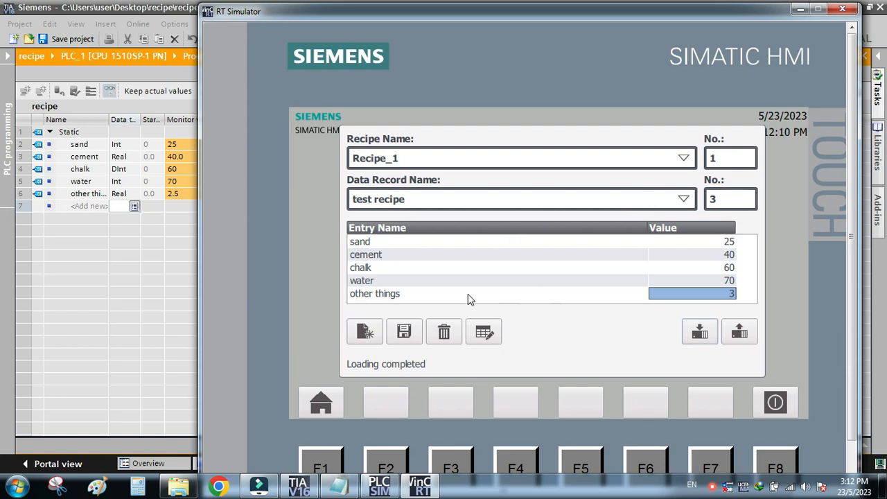
Delete the test recipe data record from Recipe_1 and confirm the deletion
click(441, 332)
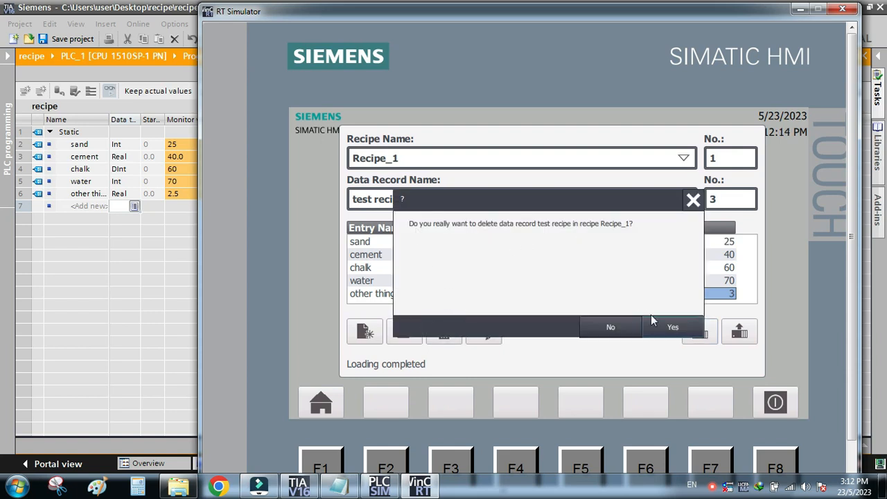
click(672, 329)
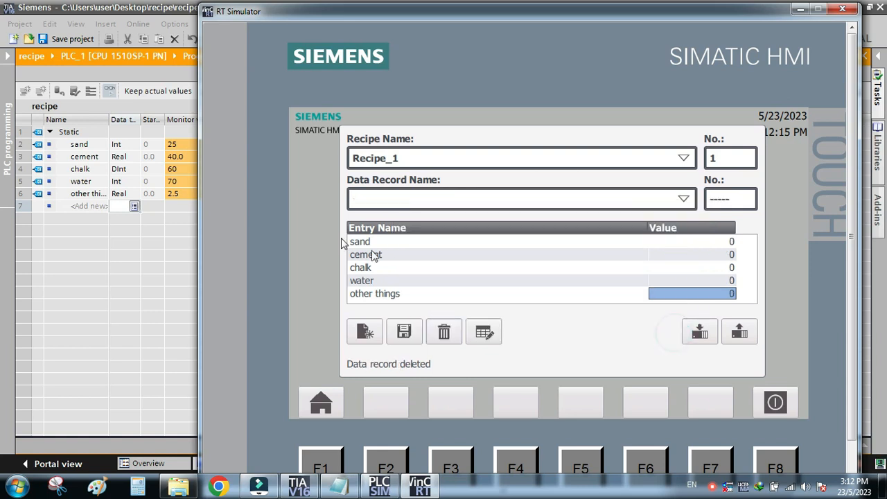
click(377, 207)
click(760, 145)
Select Recipe_data_record_1 again and write its values to the PLC
click(685, 199)
click(451, 217)
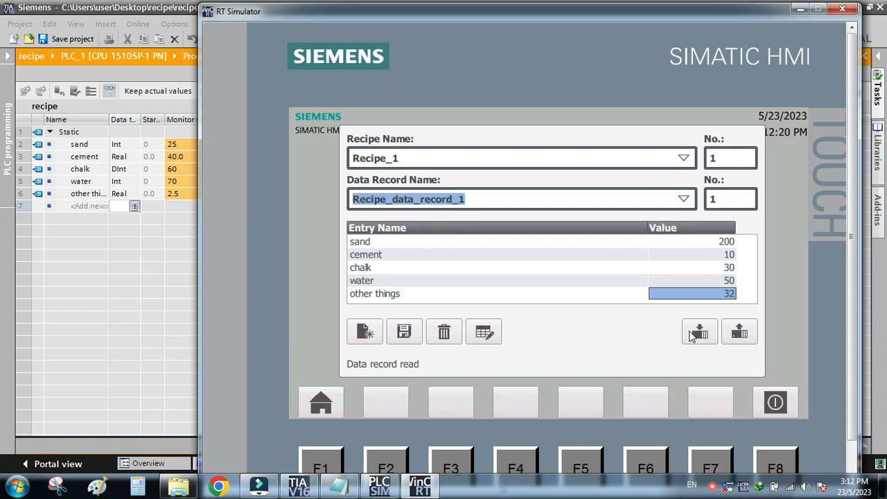
click(700, 333)
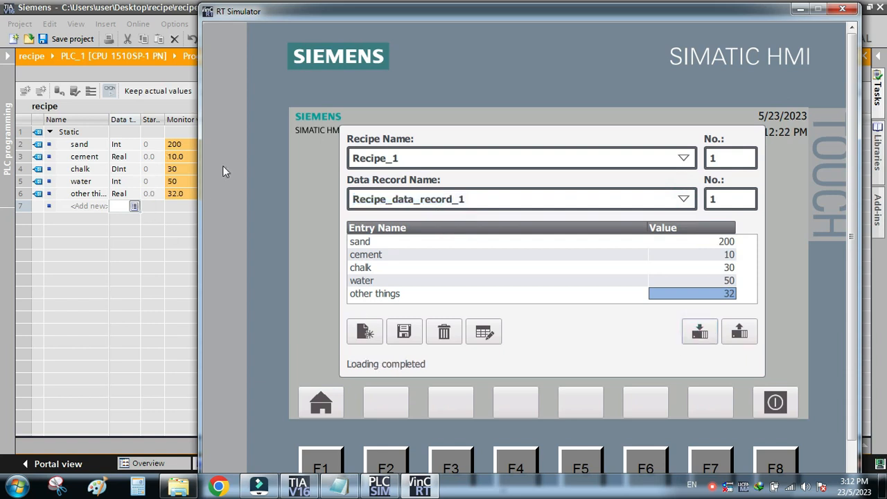
Create a new data record named test in Recipe_1 and read the current PLC values into it
click(365, 336)
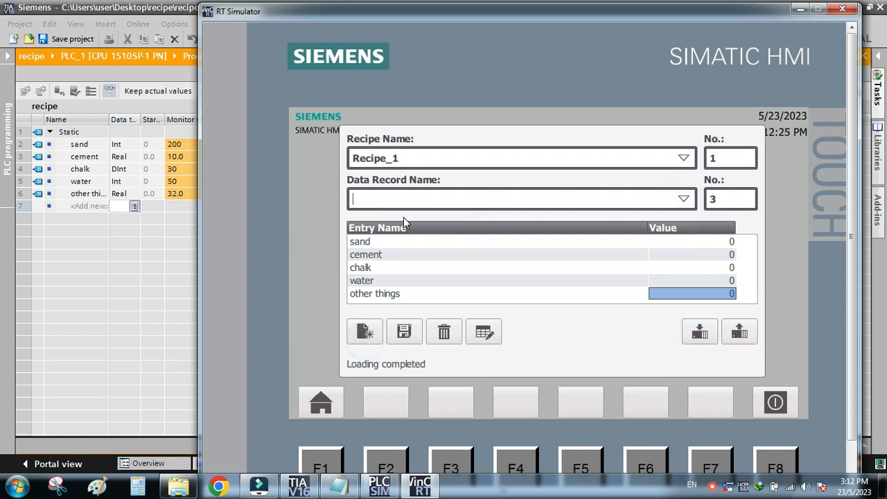
text(test)
key(Return)
click(744, 339)
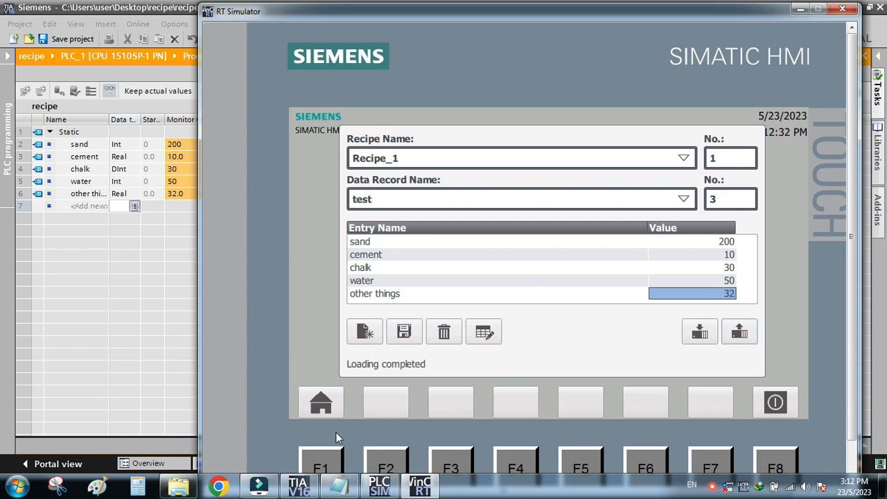
Switch to Notepad and add the line "you can make new recipe or delet or upload and download" to the notes
click(337, 488)
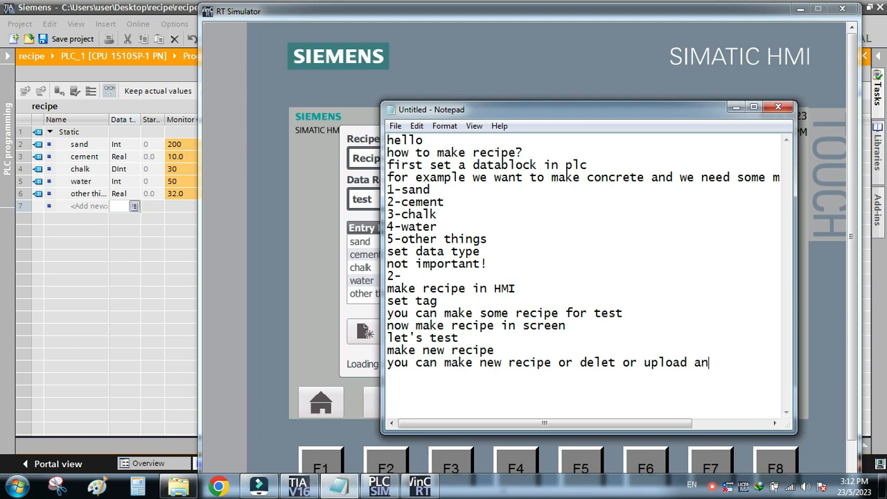
text(download)
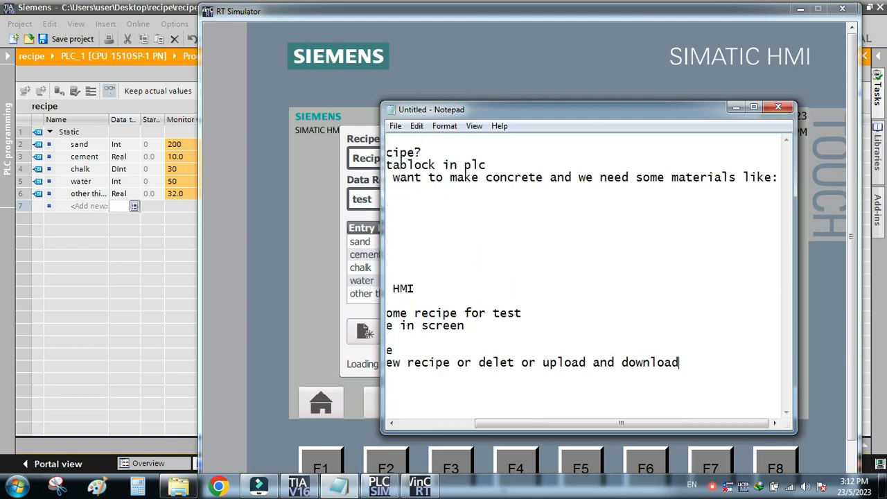
key(Return)
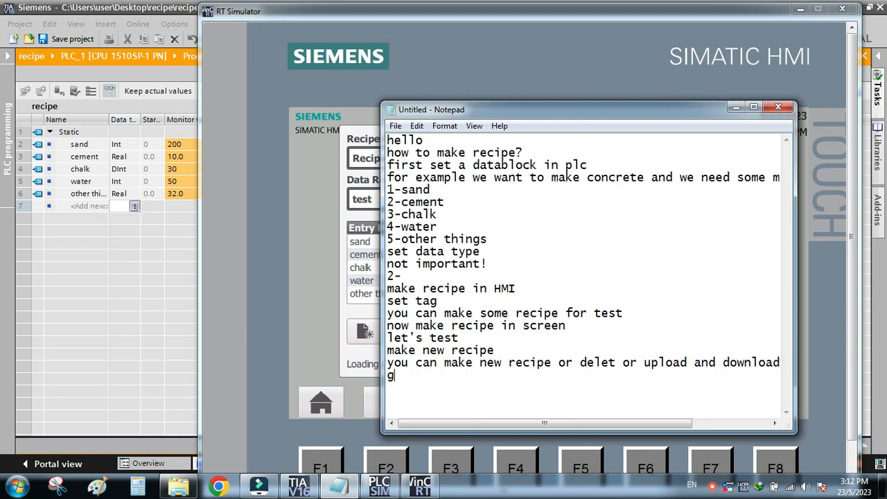